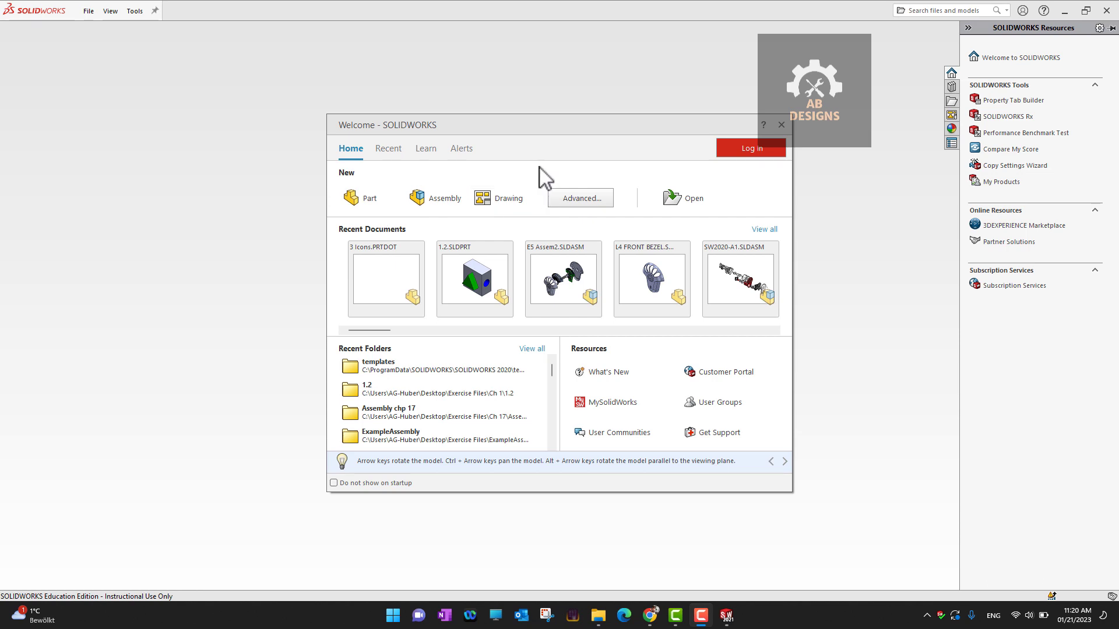
- Switch from the Welcome dialog to the advanced New SOLIDWORKS Document template list
left_click(580, 201)
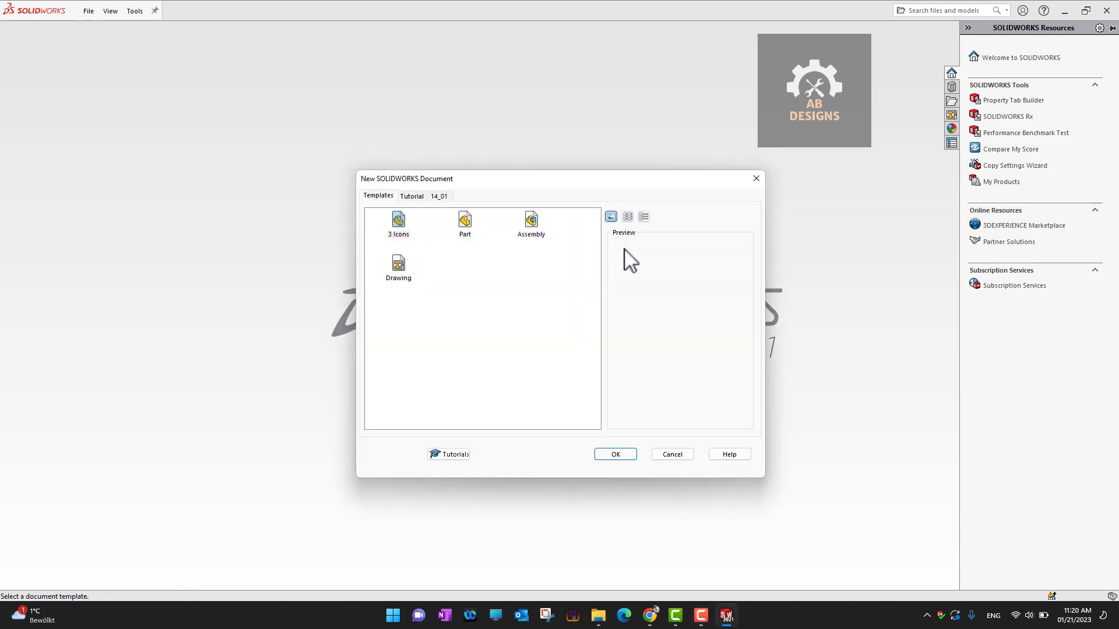
left_click(414, 196)
left_click(389, 194)
left_click(418, 198)
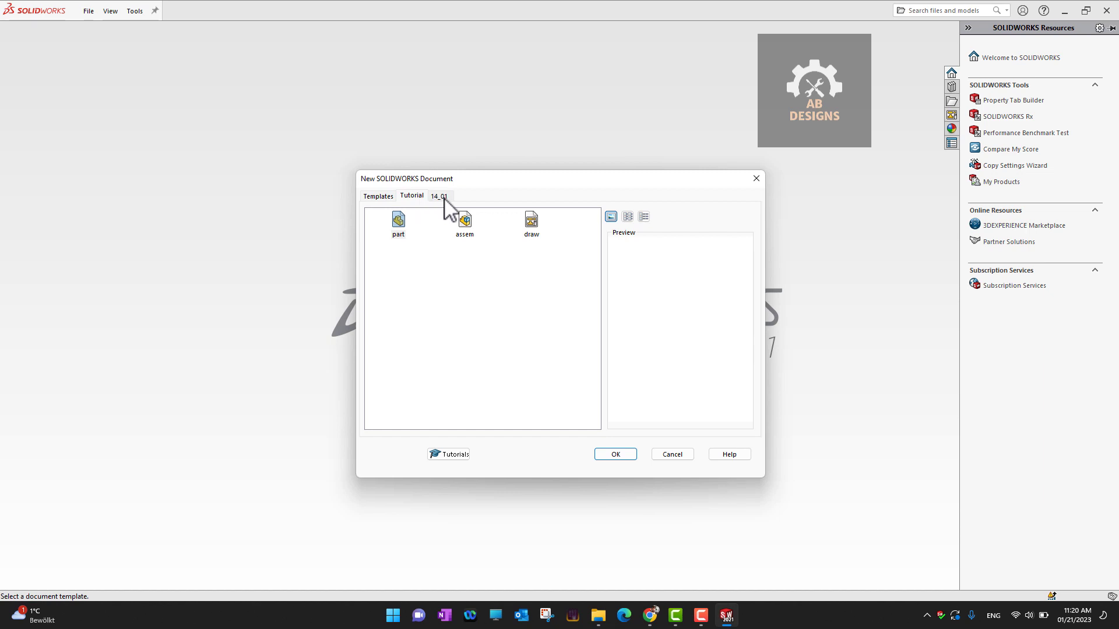
left_click(443, 197)
left_click(382, 197)
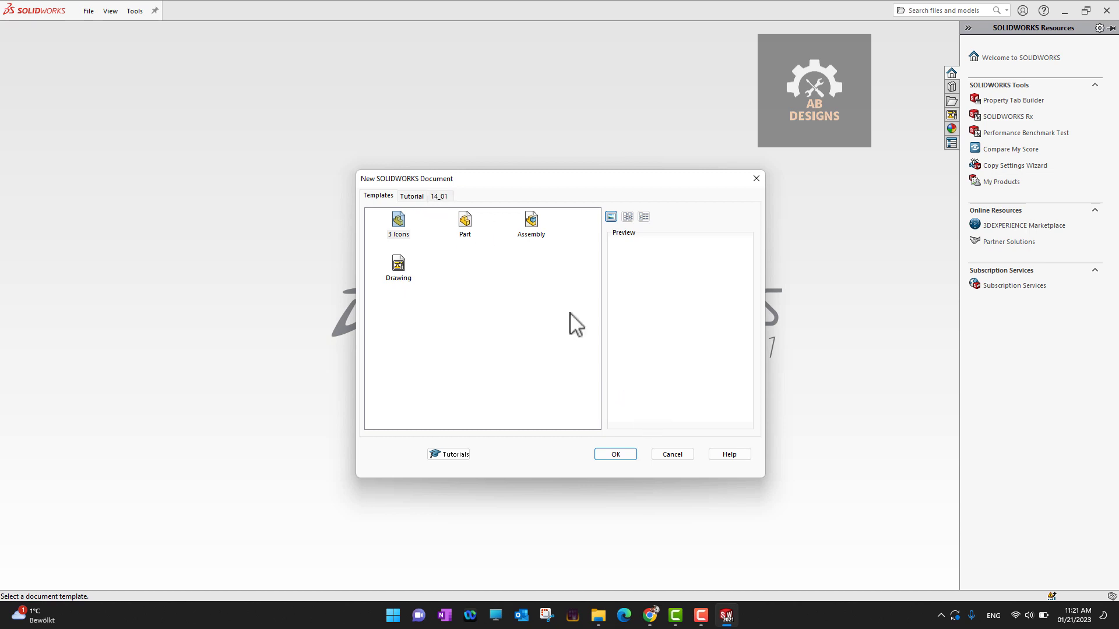
- Create a new blank part, Part1, and assign Brass as its material
left_click(673, 456)
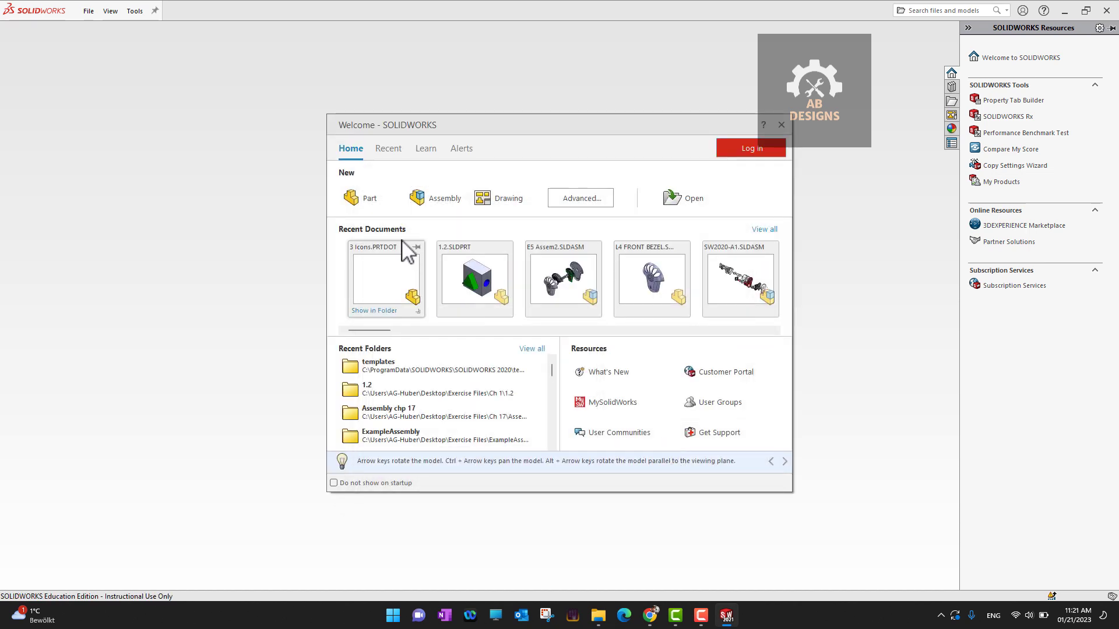
left_click(367, 206)
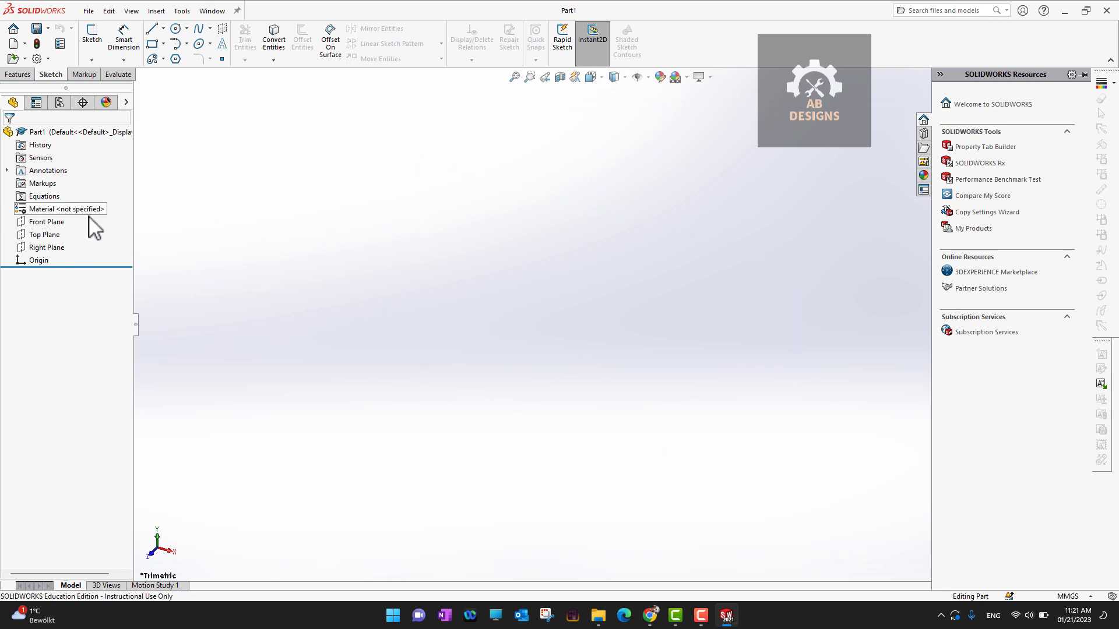
right_click(20, 209)
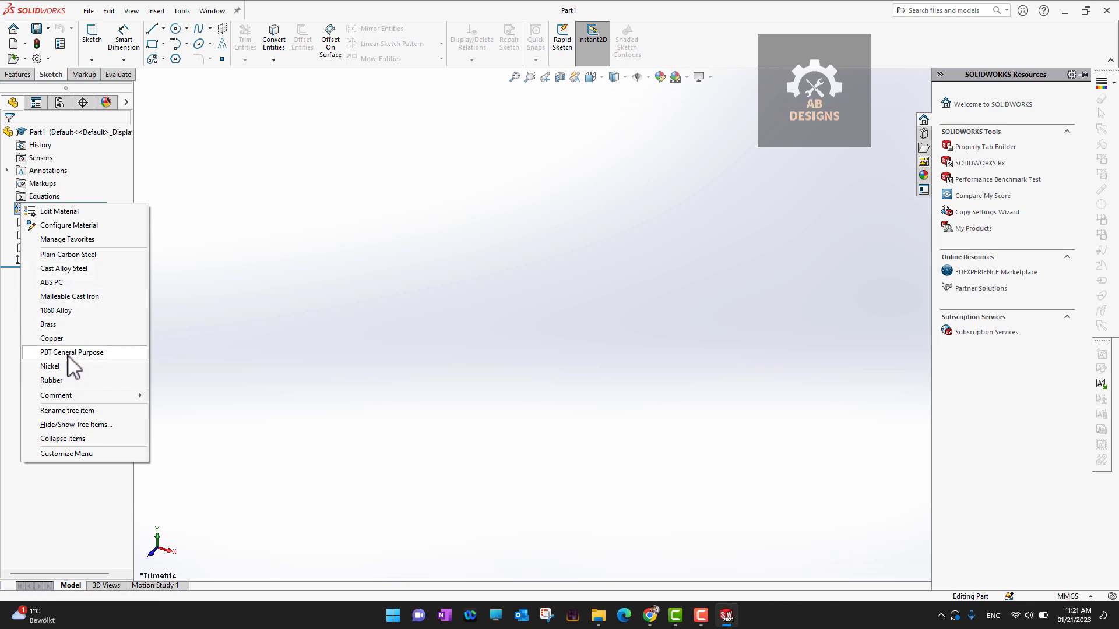
left_click(66, 324)
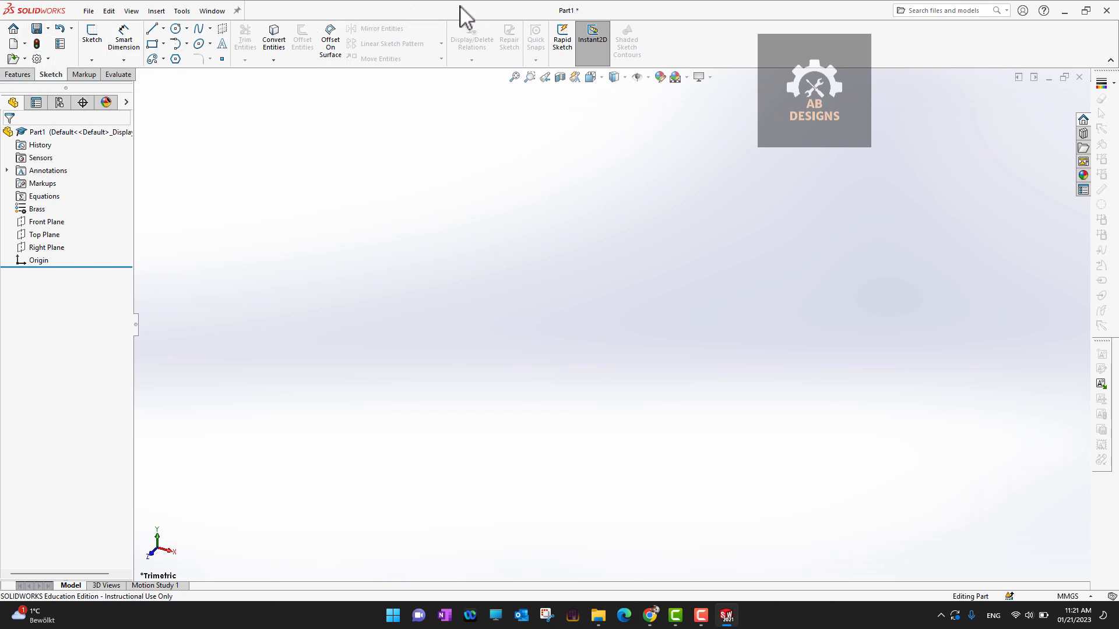
- Set Part1's document units to IPS (inch, pound, second) and verify it in the status bar
left_click(38, 60)
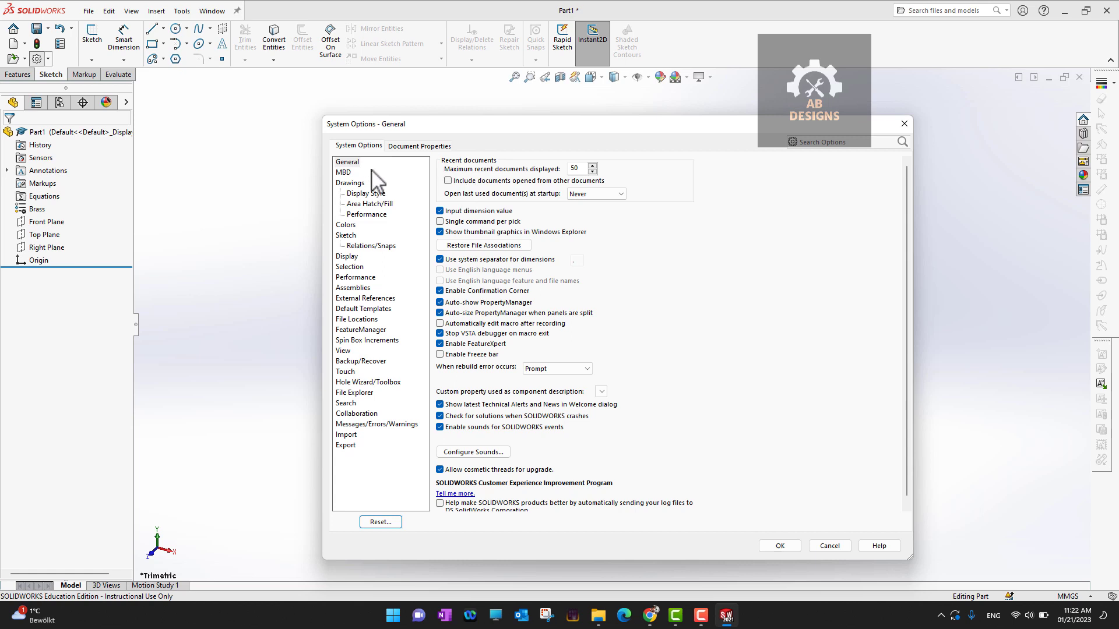
left_click(411, 146)
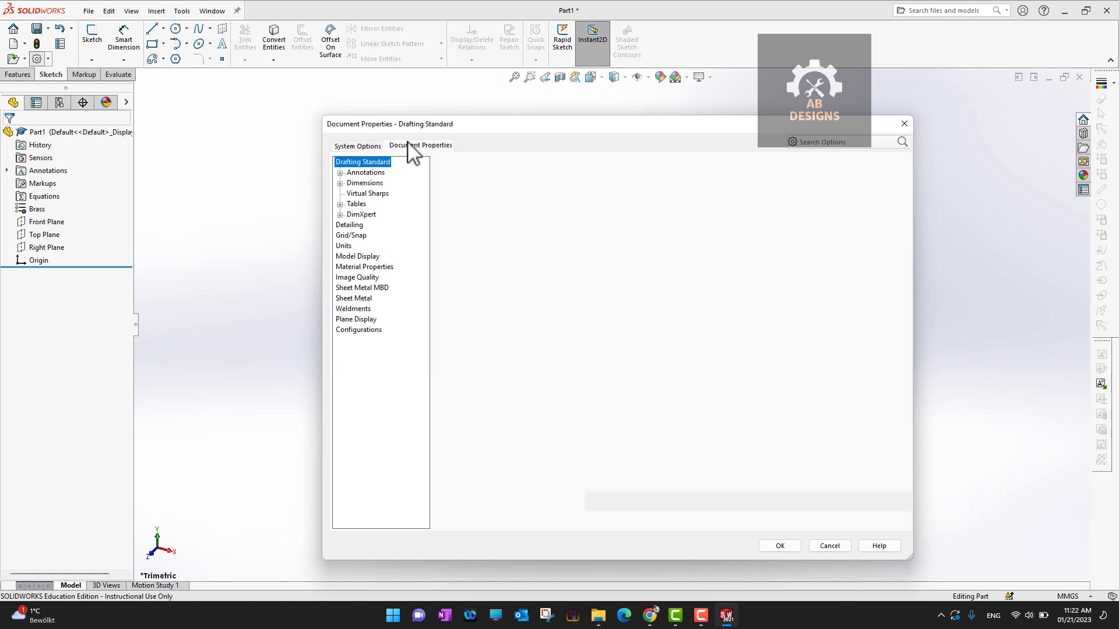
left_click(345, 247)
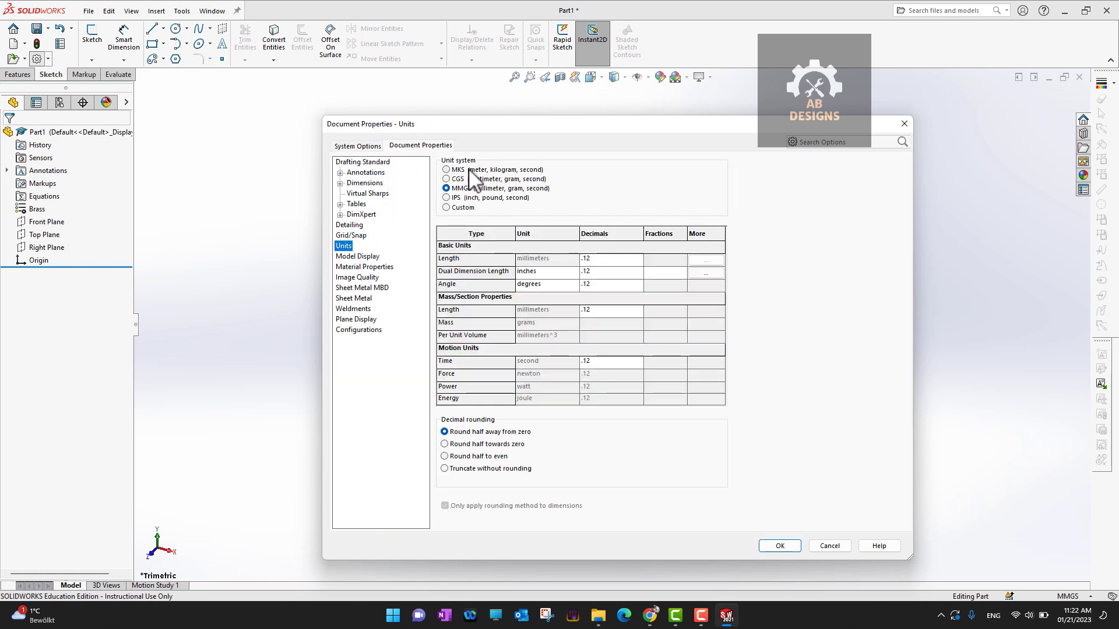
left_click(475, 198)
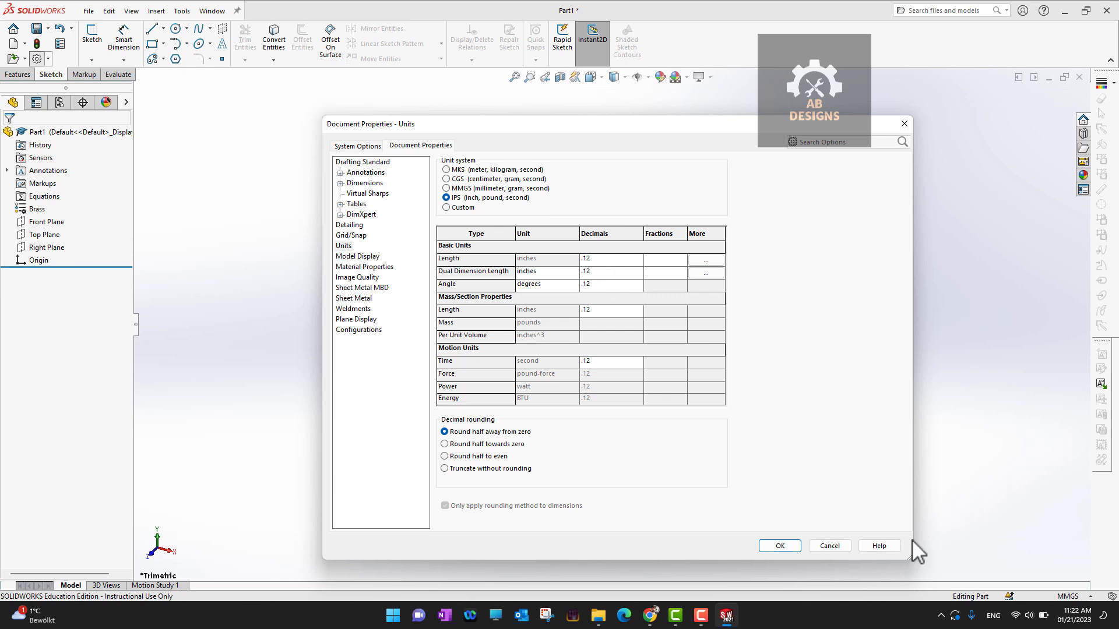
left_click(781, 546)
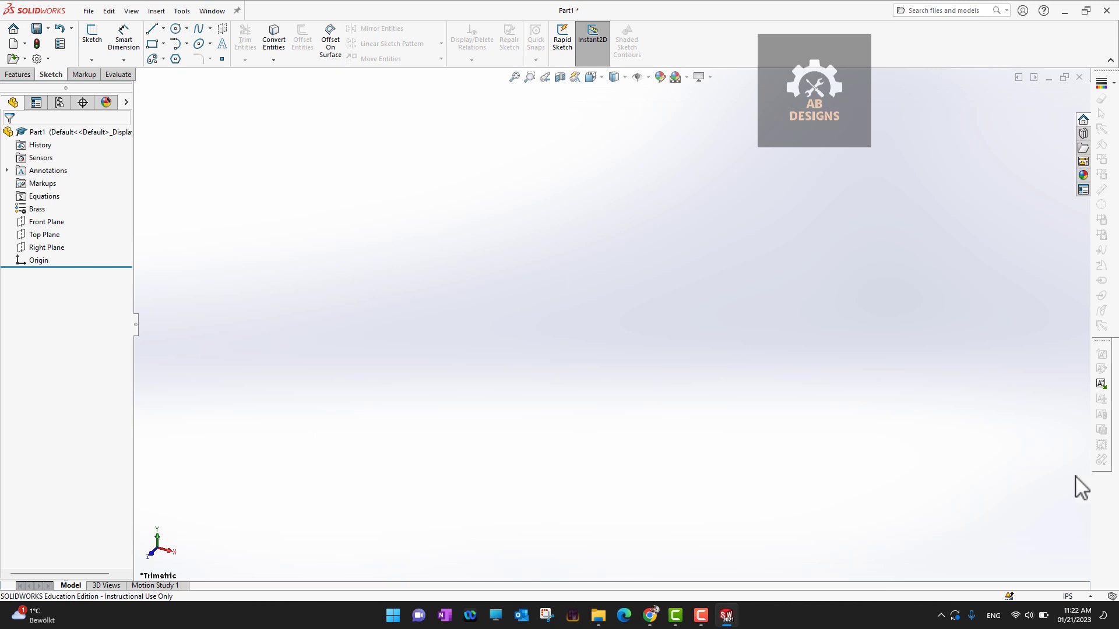
left_click(1093, 598)
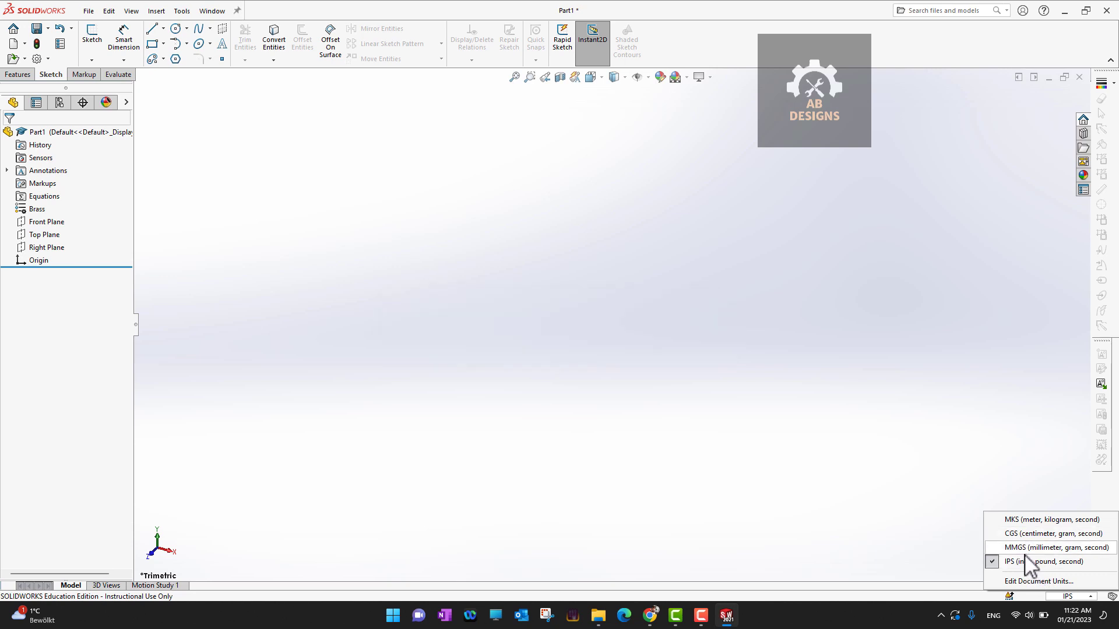
left_click(526, 275)
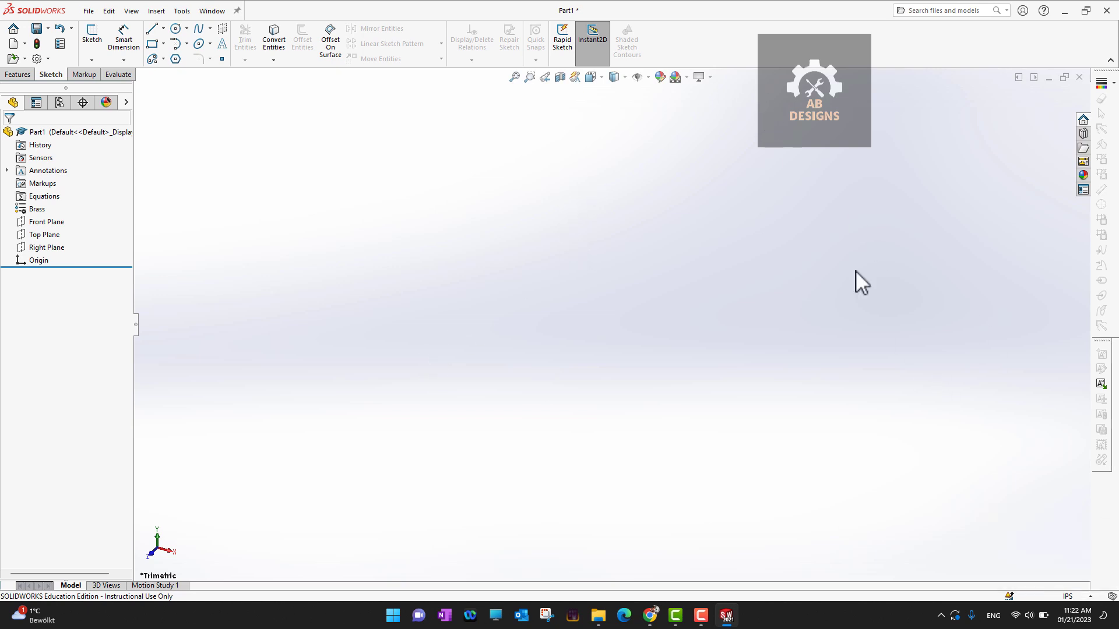
- Apply the Rooftop scene as the part's background
left_click(679, 77)
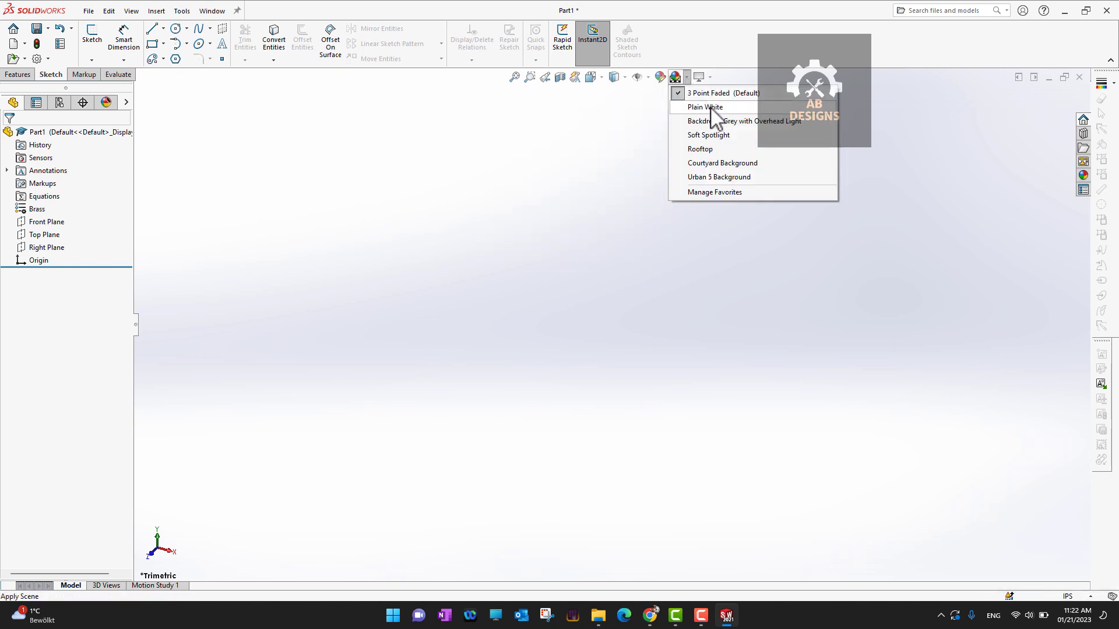
left_click(727, 149)
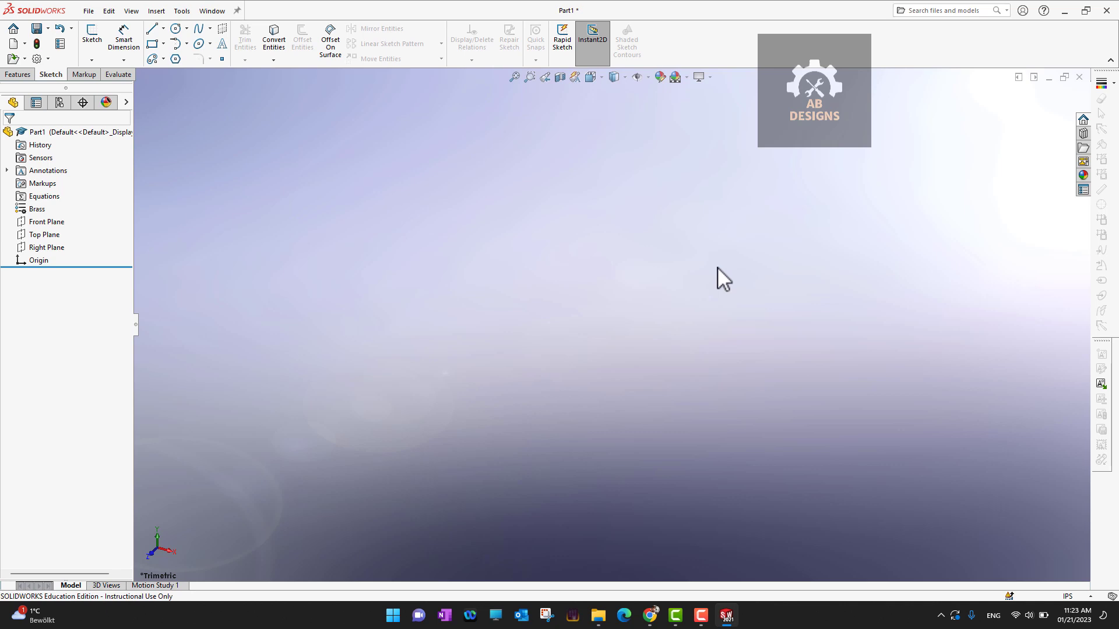
- Save As into Desktop\Exercise Files\Tem with the Part Templates (*.prtdot) file type
left_click(89, 10)
left_click(122, 153)
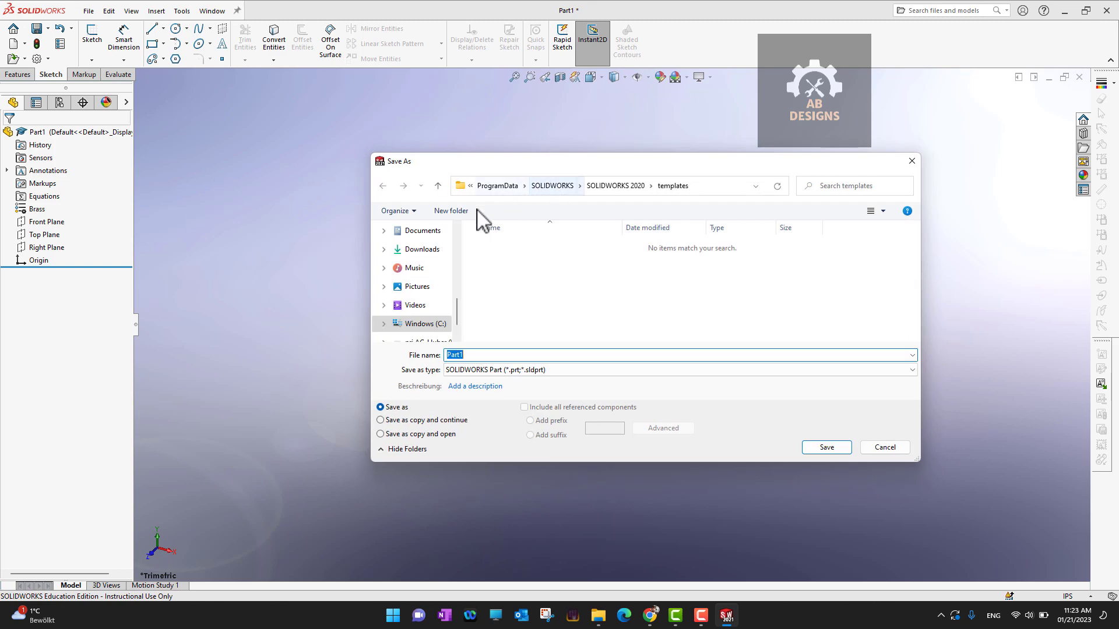
scroll(408, 286, "up", 5)
scroll(417, 269, "up", 5)
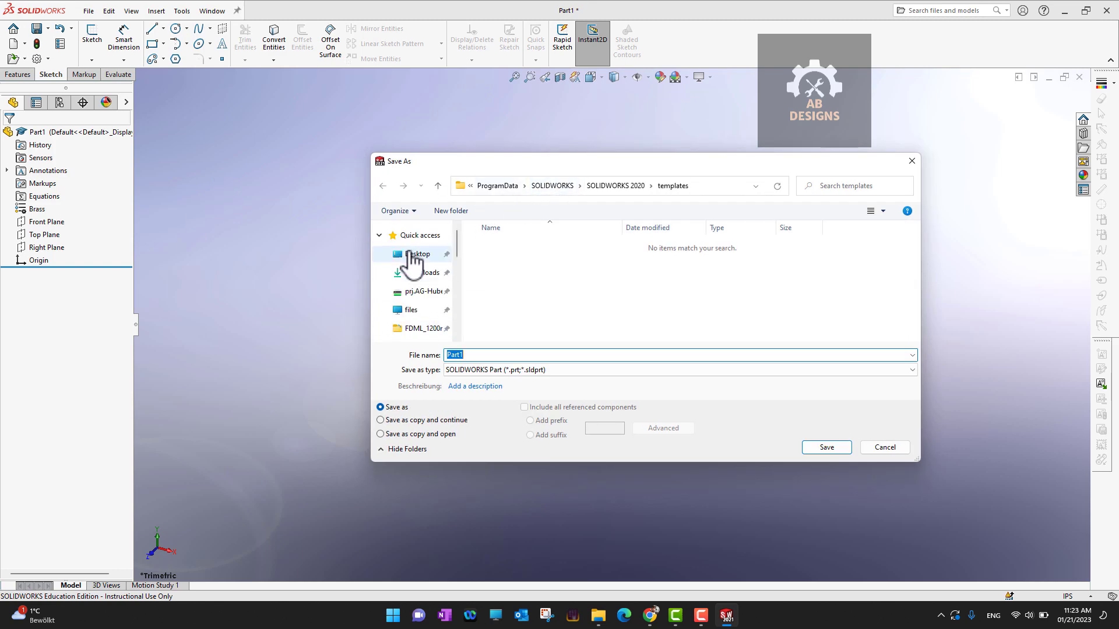
left_click(418, 253)
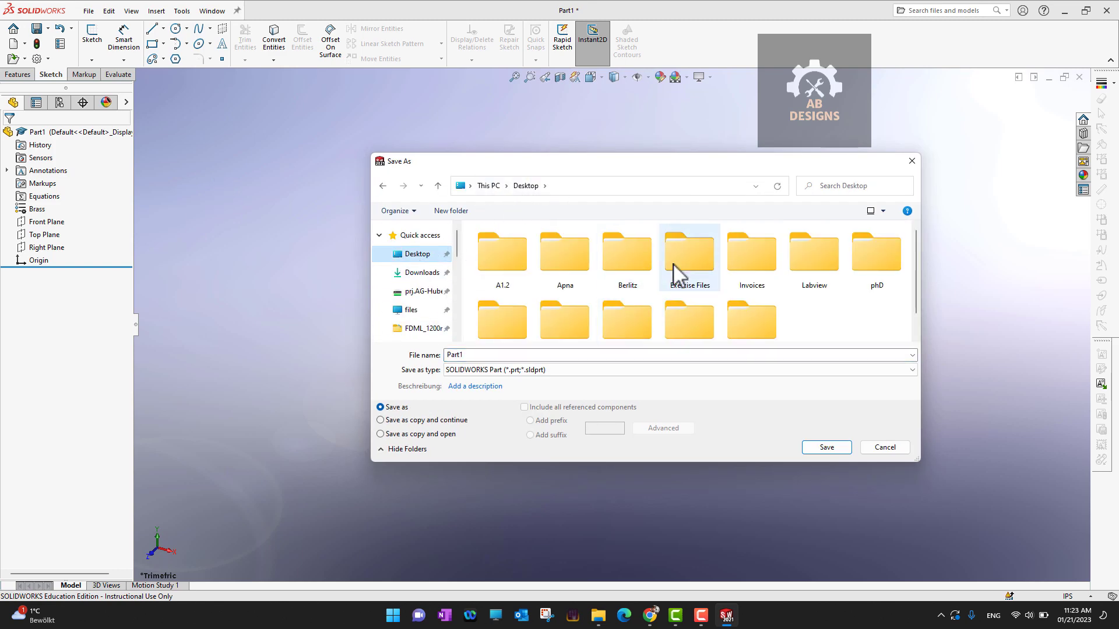
double_click(673, 272)
scroll(588, 268, "down", 5)
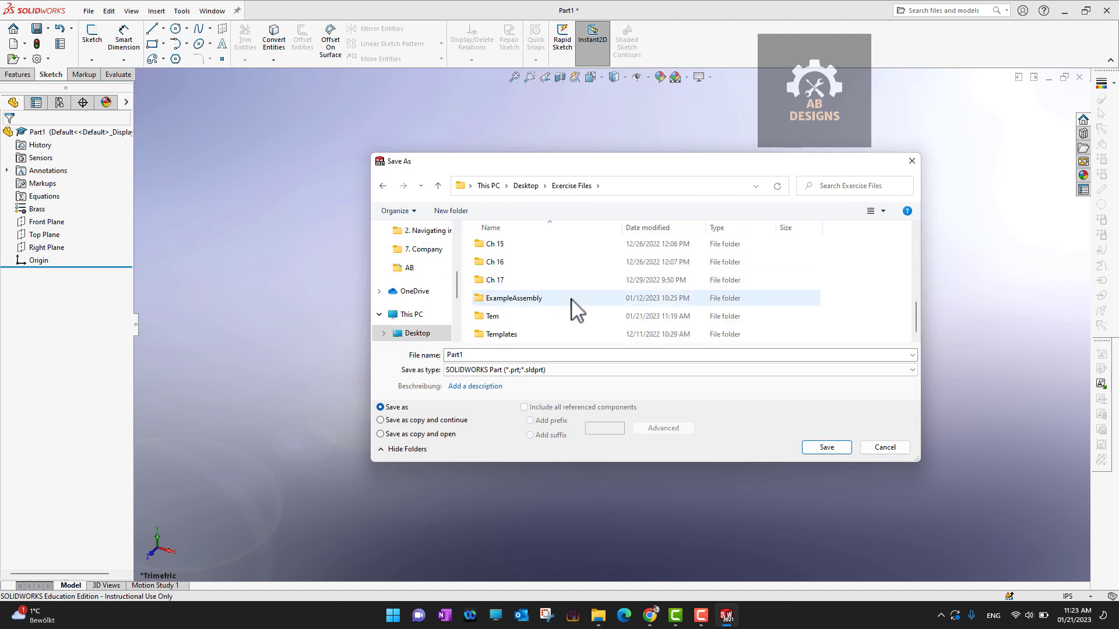
double_click(498, 319)
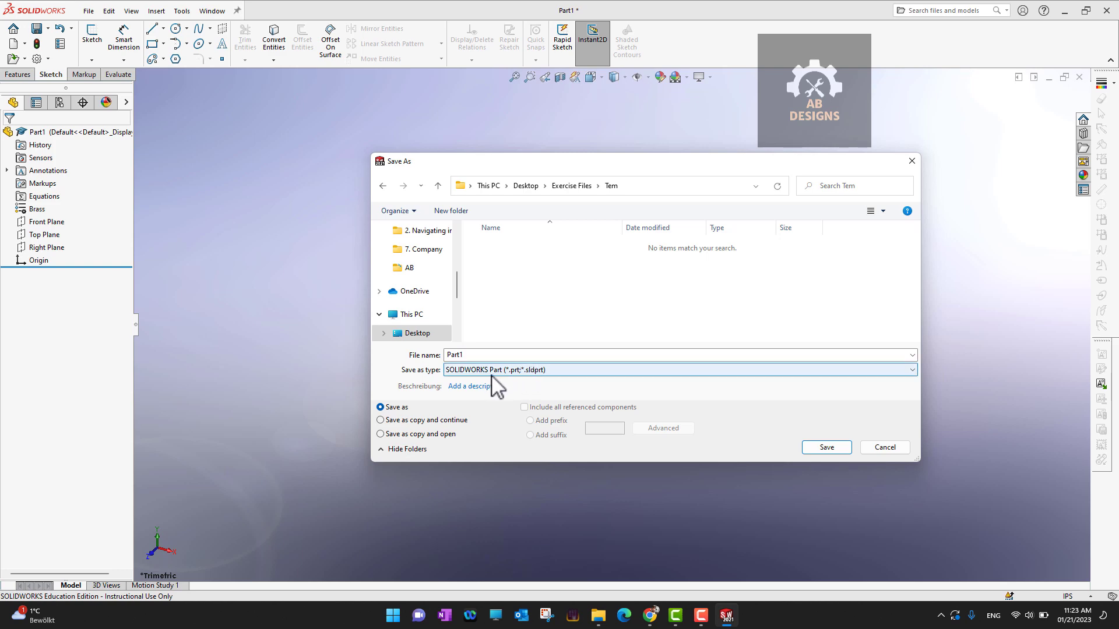
left_click(516, 371)
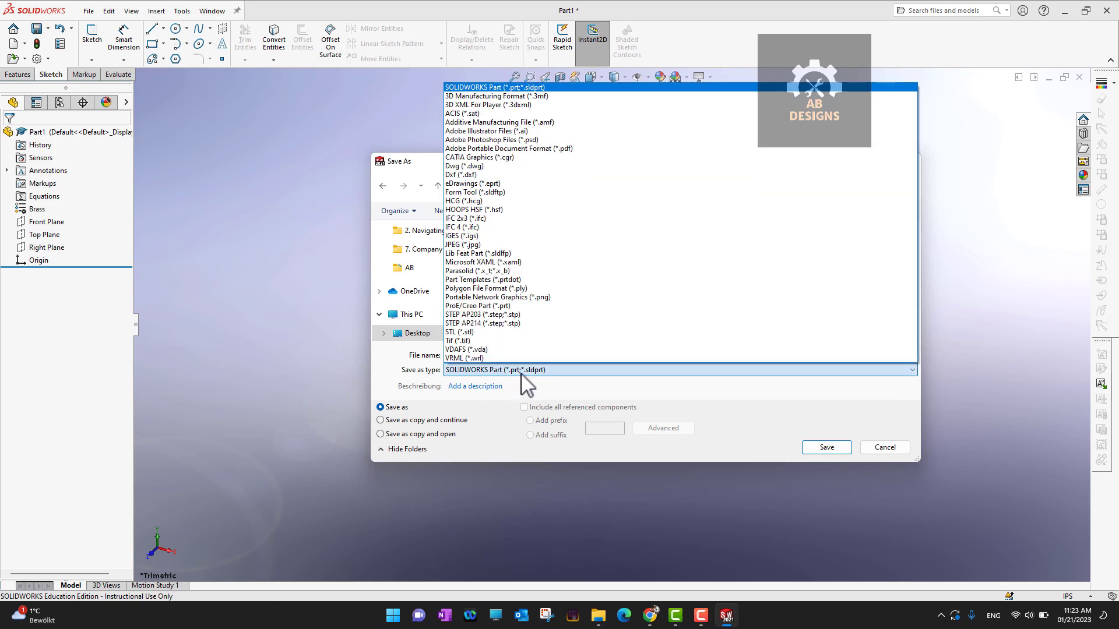
left_click(472, 280)
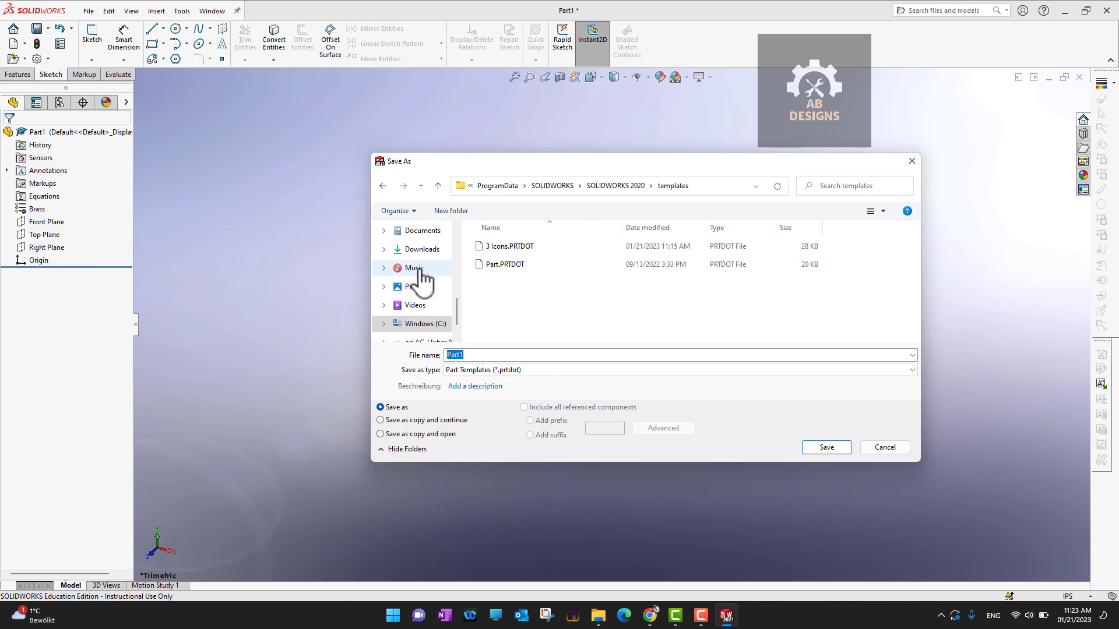
- Return to the Tem folder, save the template as 3 cons, and close it
scroll(421, 282, "up", 5)
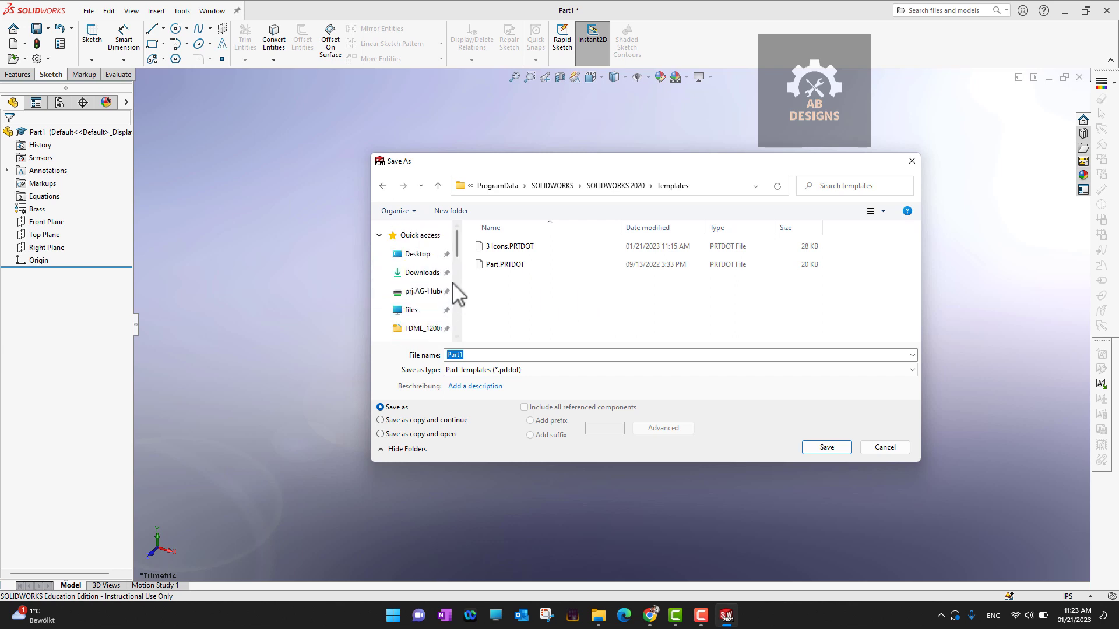
left_click(420, 255)
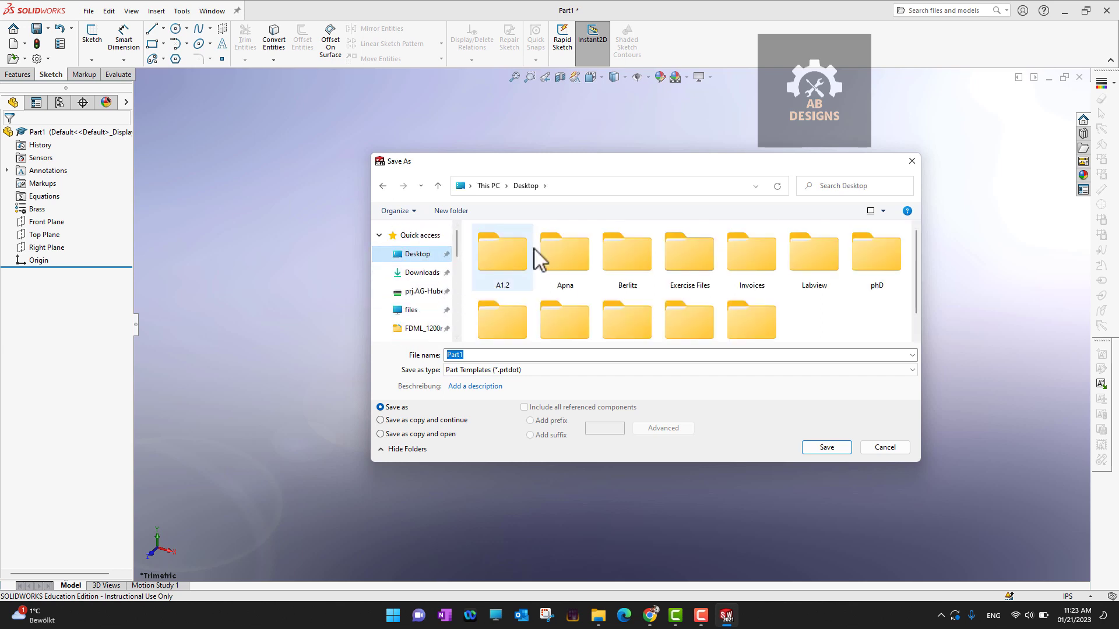
double_click(676, 260)
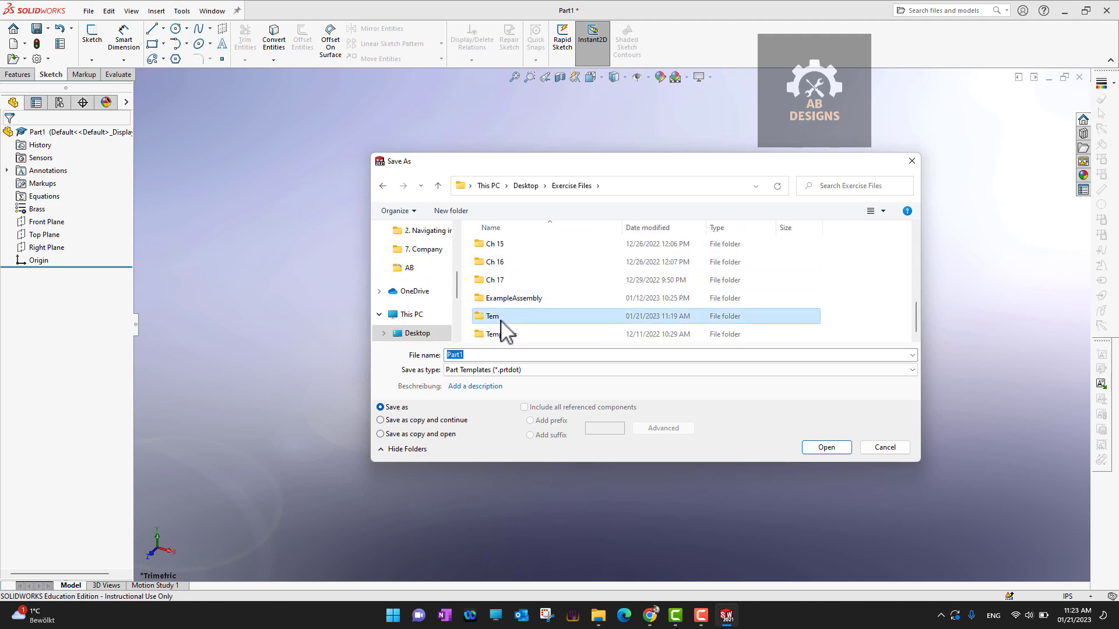
double_click(499, 316)
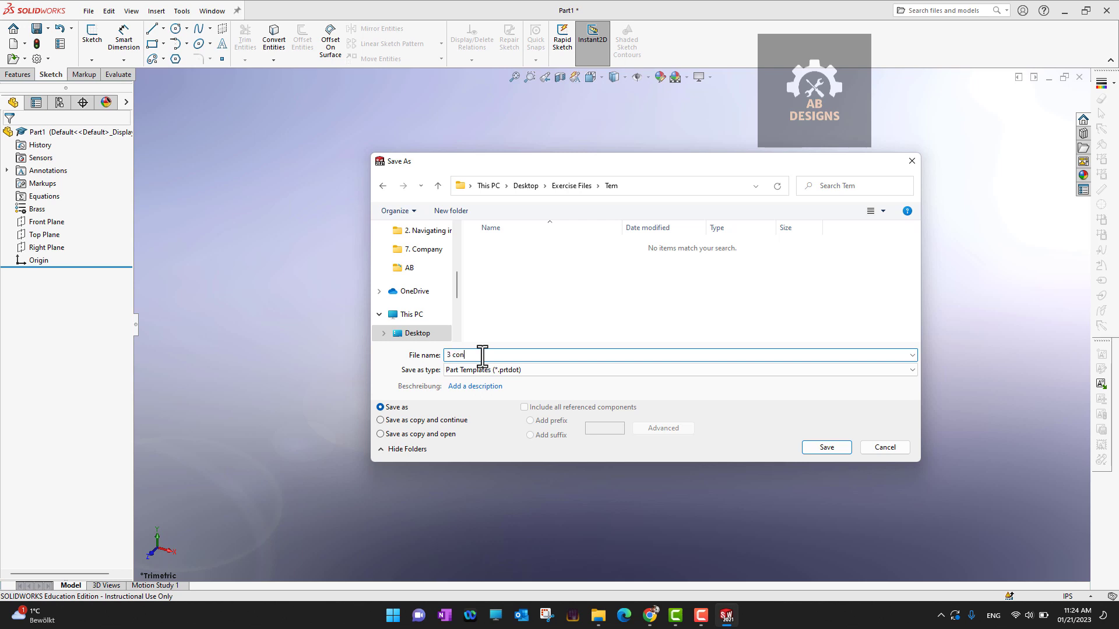
left_click(834, 446)
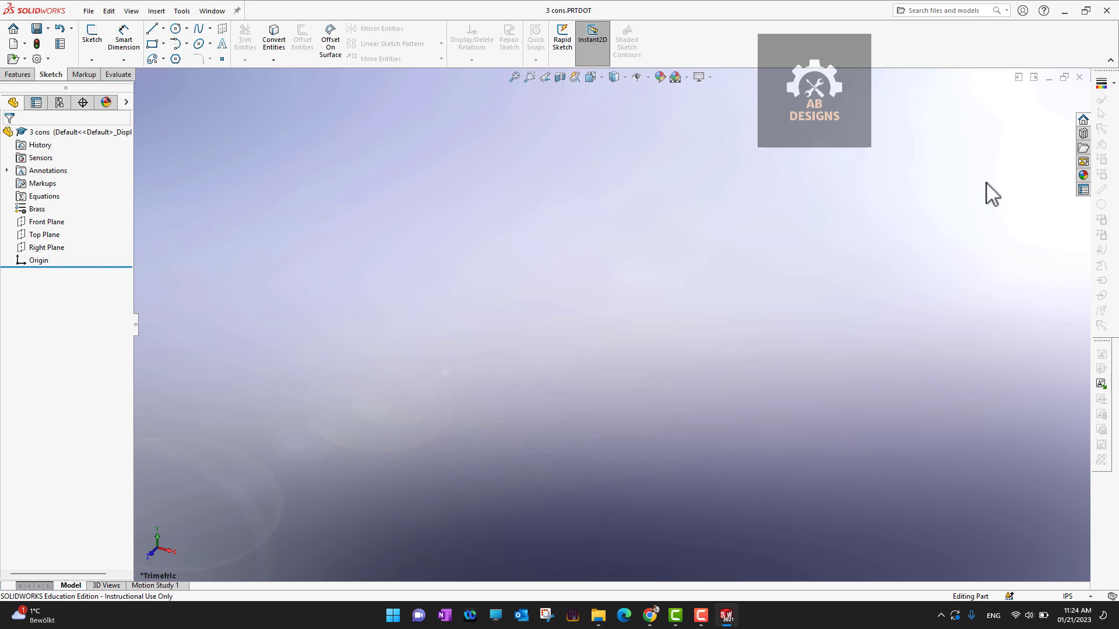
left_click(1079, 77)
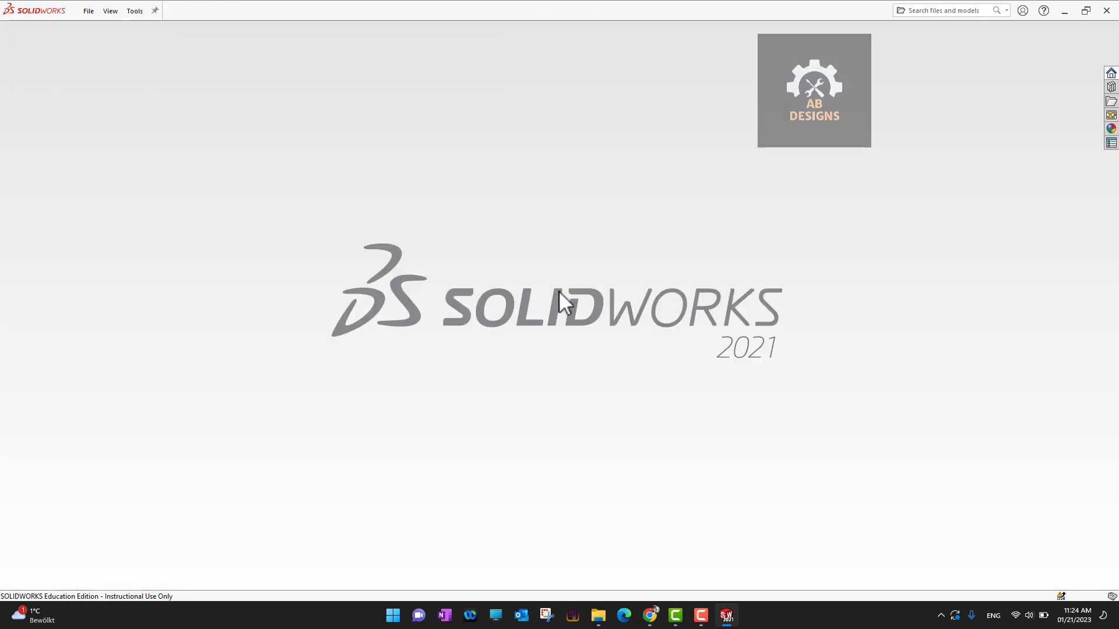
- Check the Templates, Tutorial and 14_01 template tabs, finding no 3 cons template
left_click(82, 13)
left_click(93, 26)
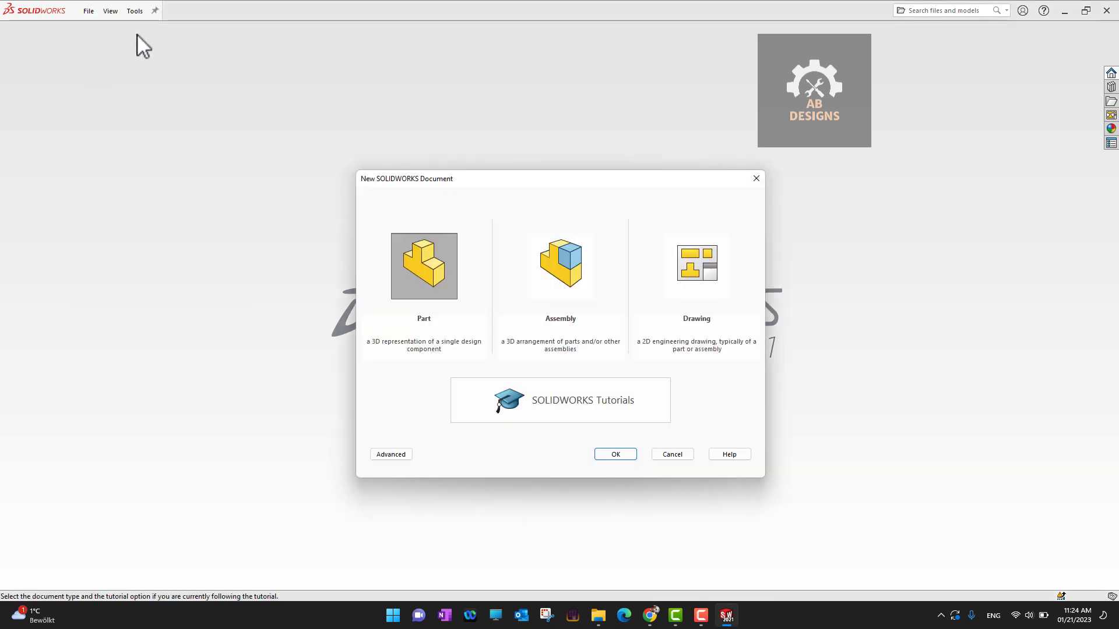
left_click(382, 454)
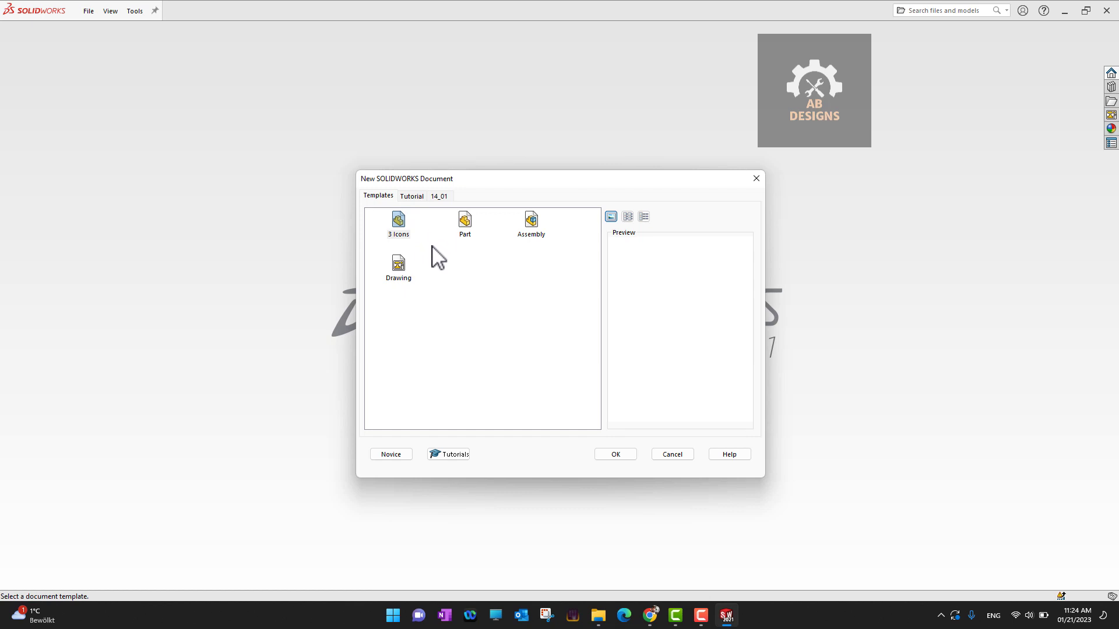
left_click(411, 197)
left_click(439, 196)
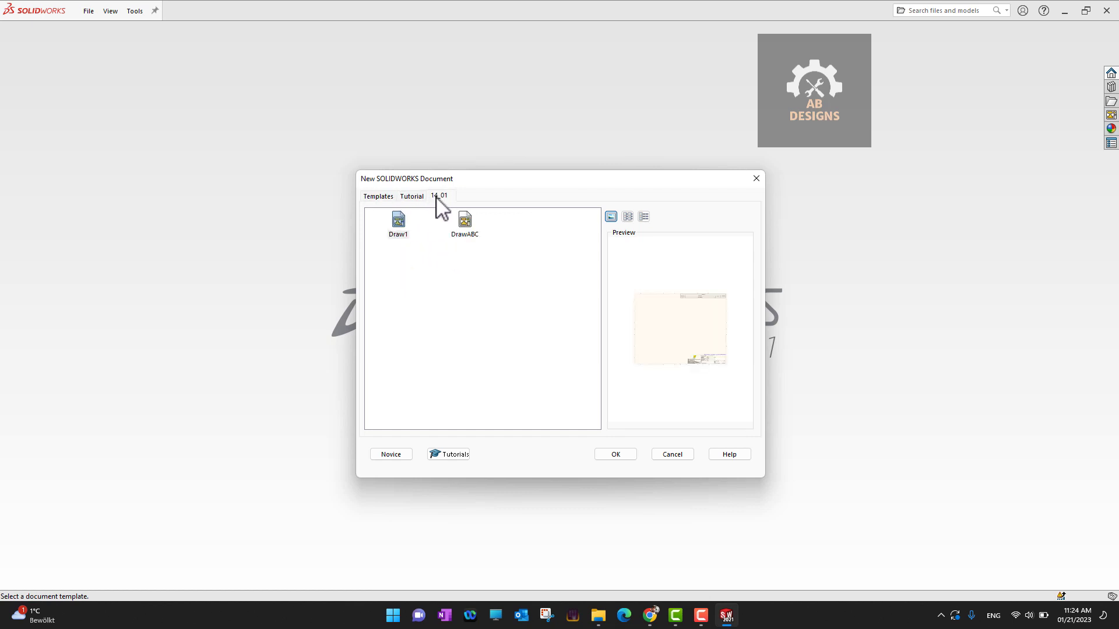
left_click(379, 196)
left_click(418, 196)
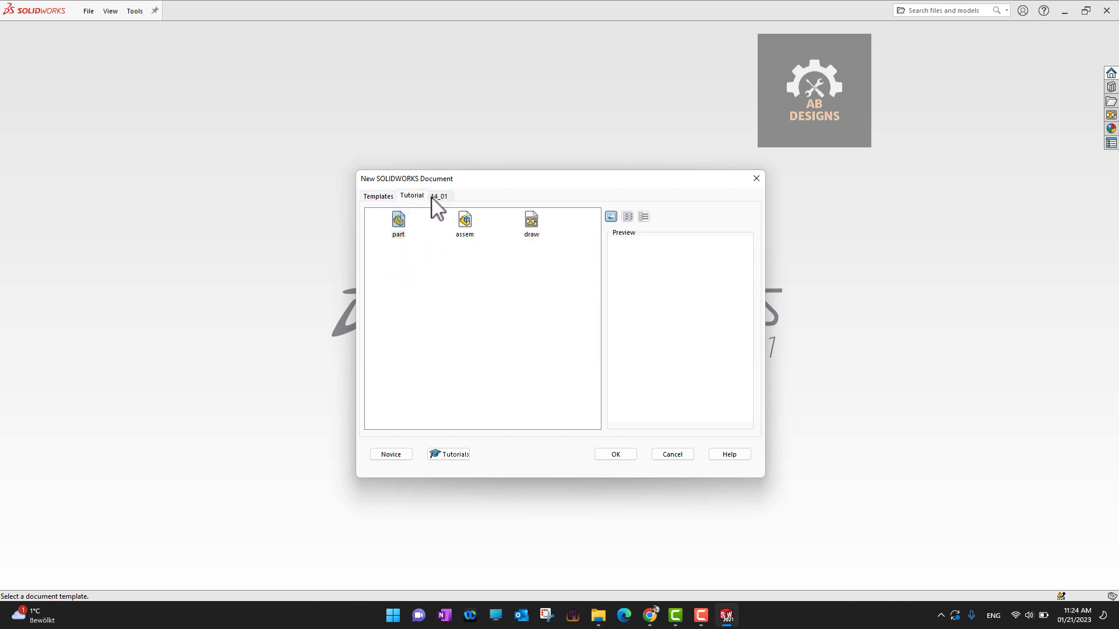
left_click(438, 196)
left_click(412, 196)
left_click(378, 197)
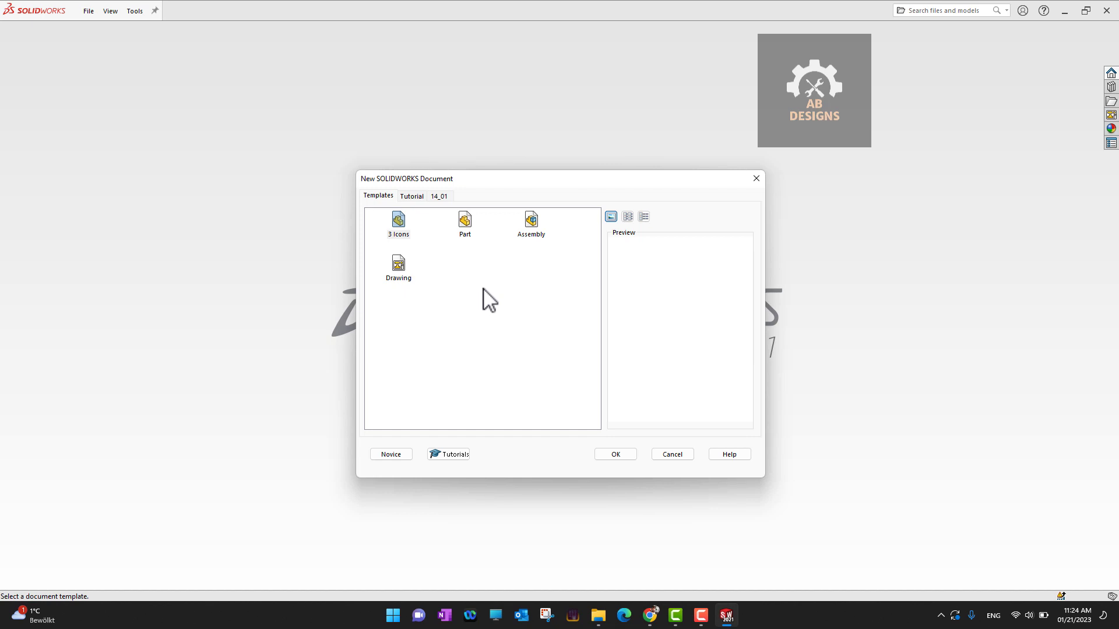
left_click(412, 197)
left_click(439, 197)
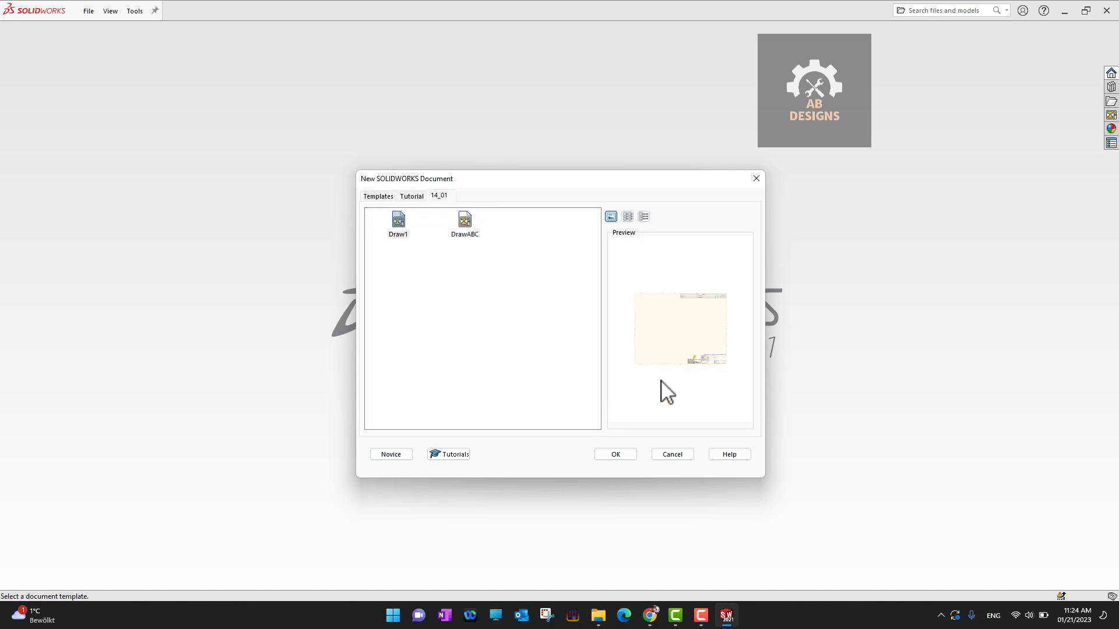
left_click(611, 456)
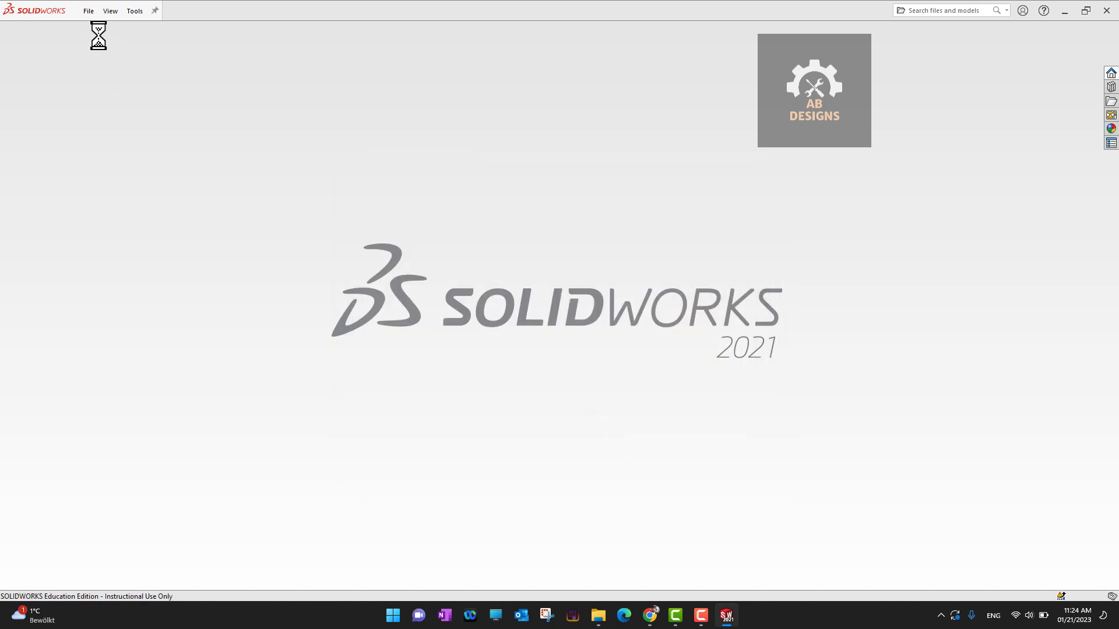
- Create a new blank part, Part2, from the Novice Part template
left_click(89, 11)
left_click(96, 30)
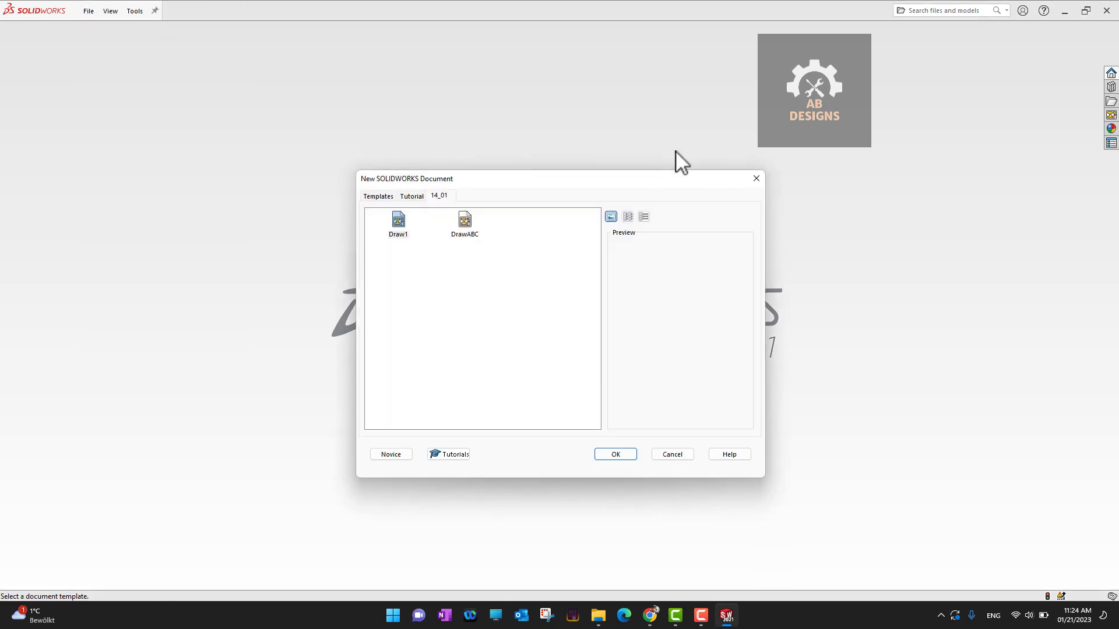
left_click(402, 456)
double_click(432, 286)
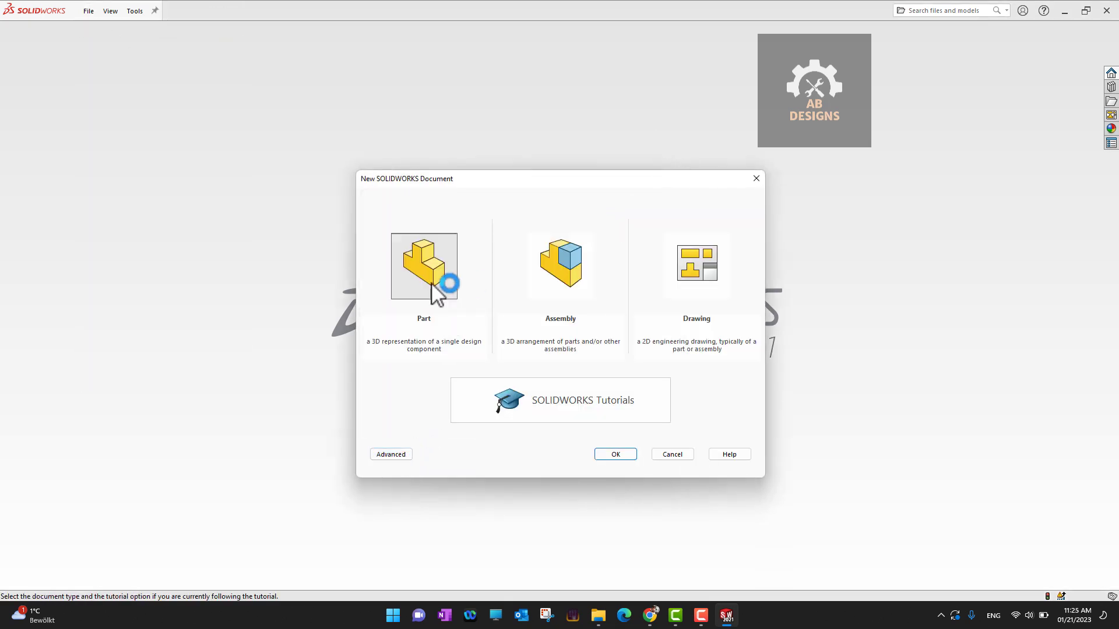
left_click(432, 284)
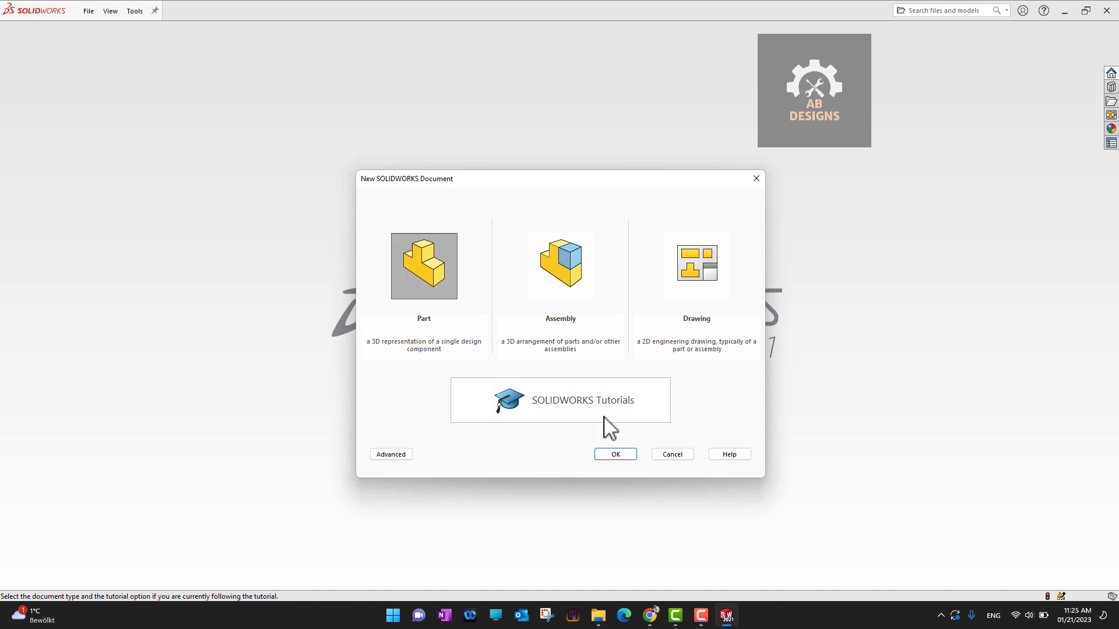
left_click(607, 456)
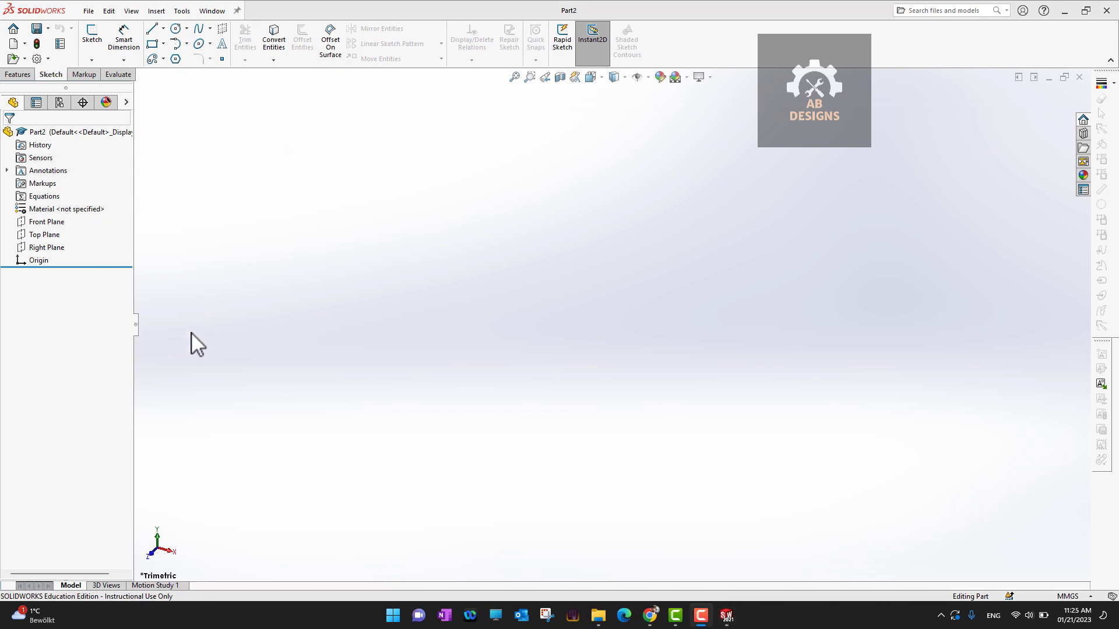
- In System Options, go from Default Templates to the Document Templates file locations
left_click(37, 58)
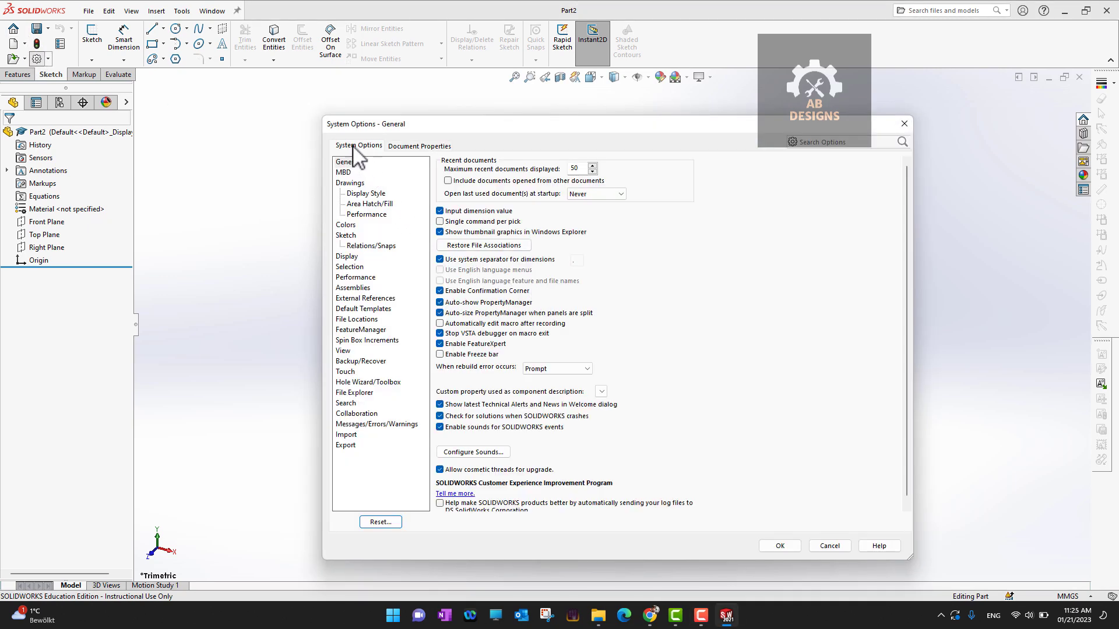
left_click(366, 309)
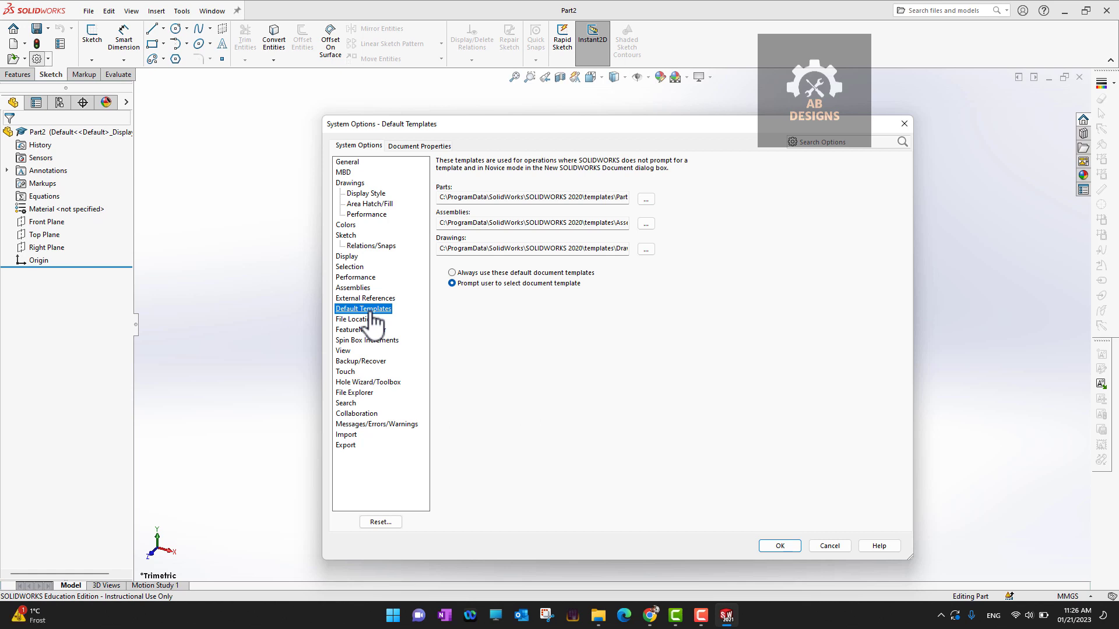
left_click(364, 320)
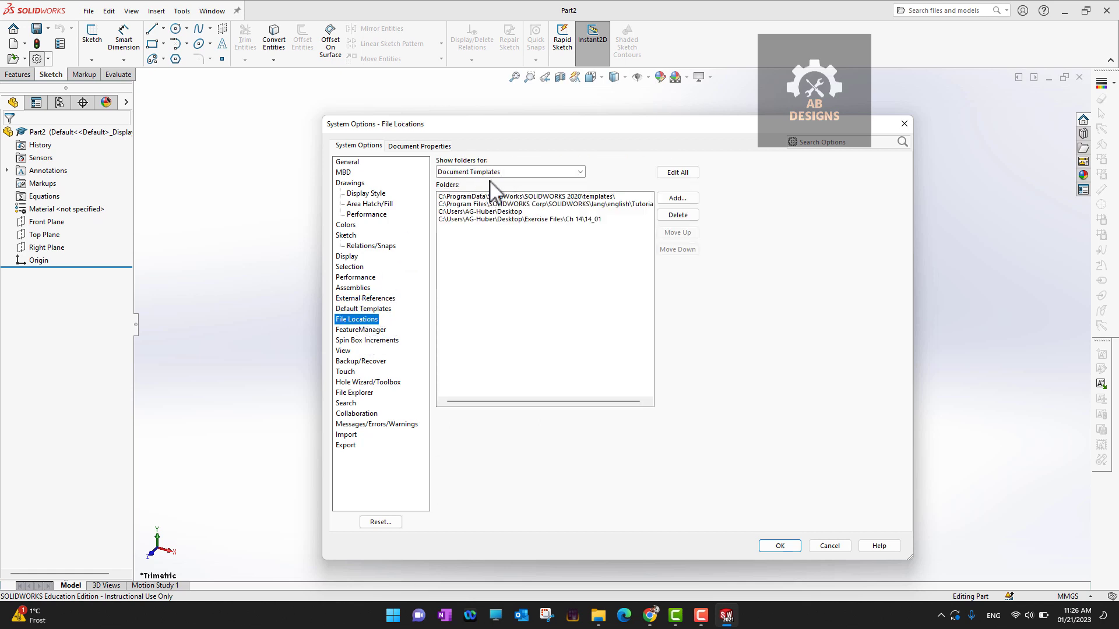
- Add the Exercise Files\Tem folder to the Document Templates search paths and confirm
left_click(676, 198)
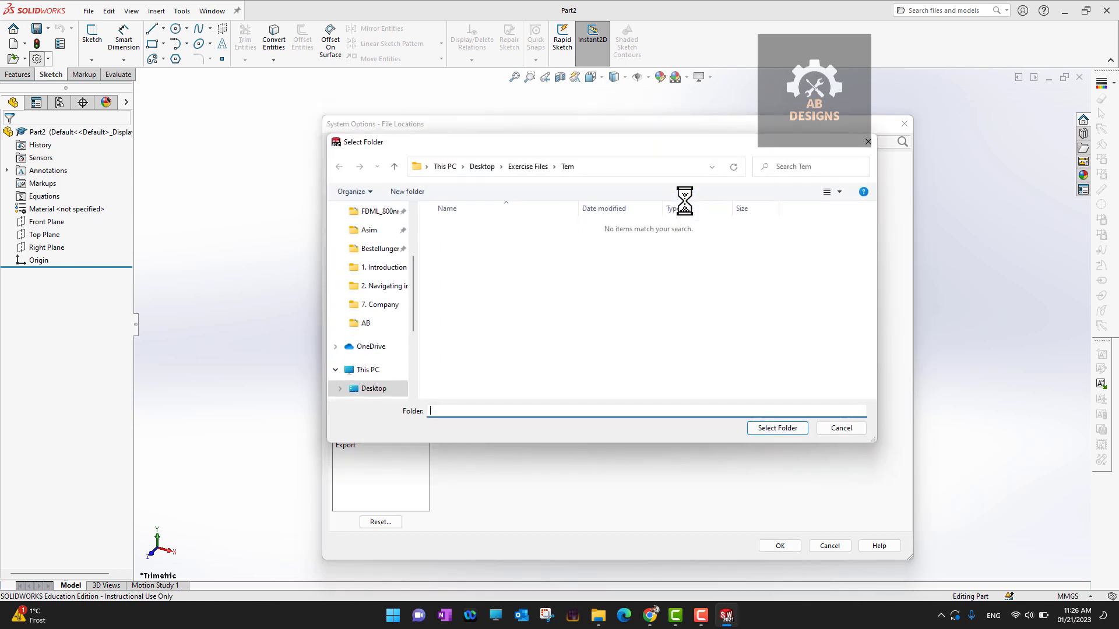
left_click(529, 167)
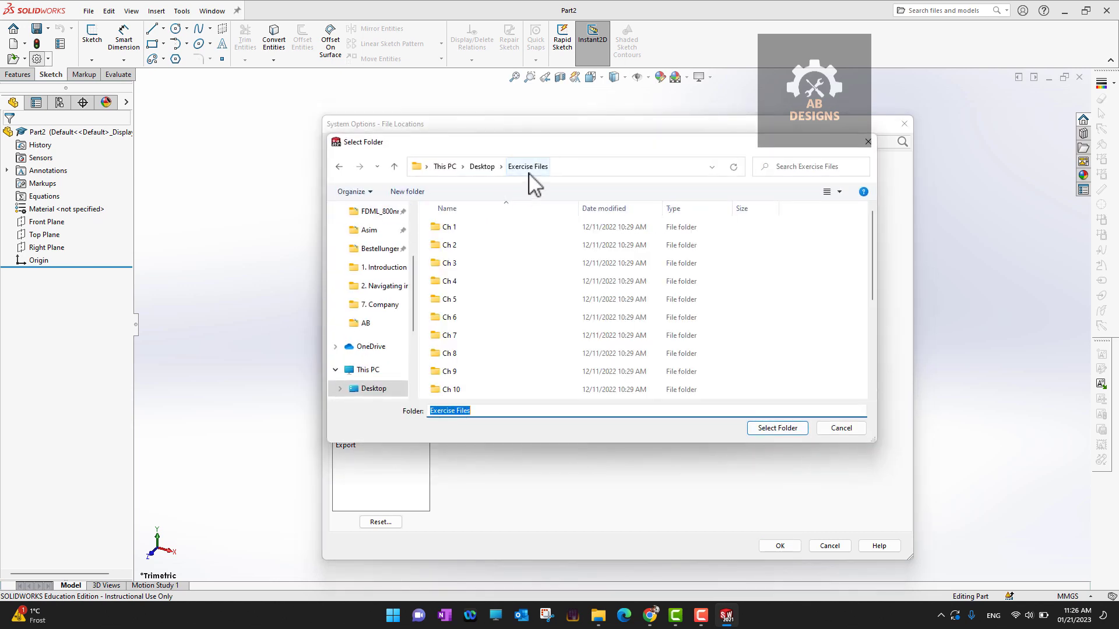
scroll(507, 298, "down", 3)
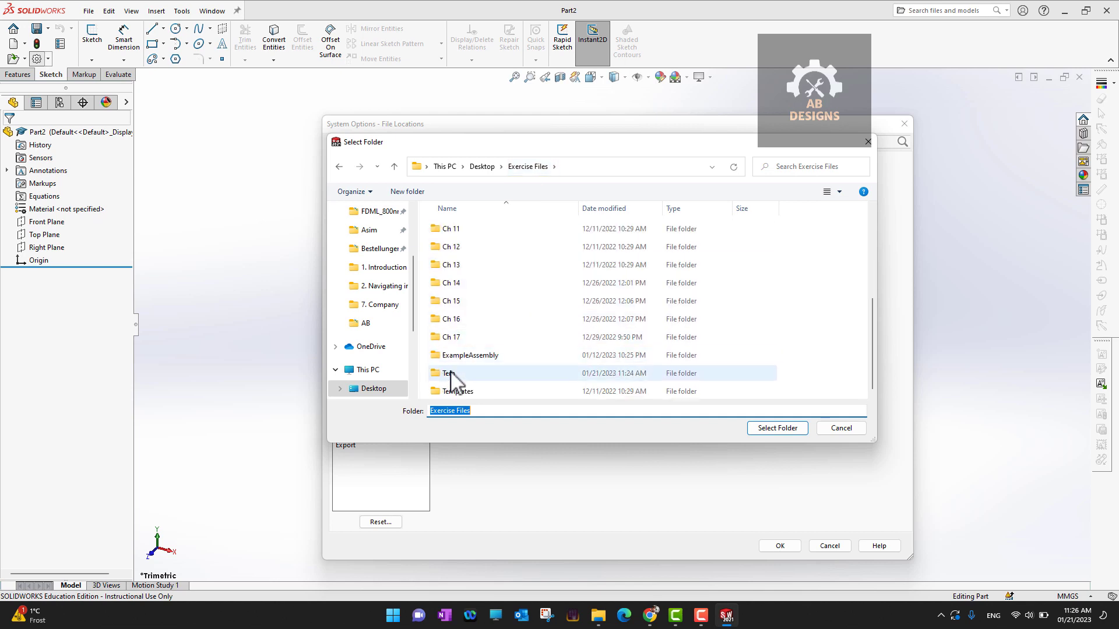
double_click(455, 380)
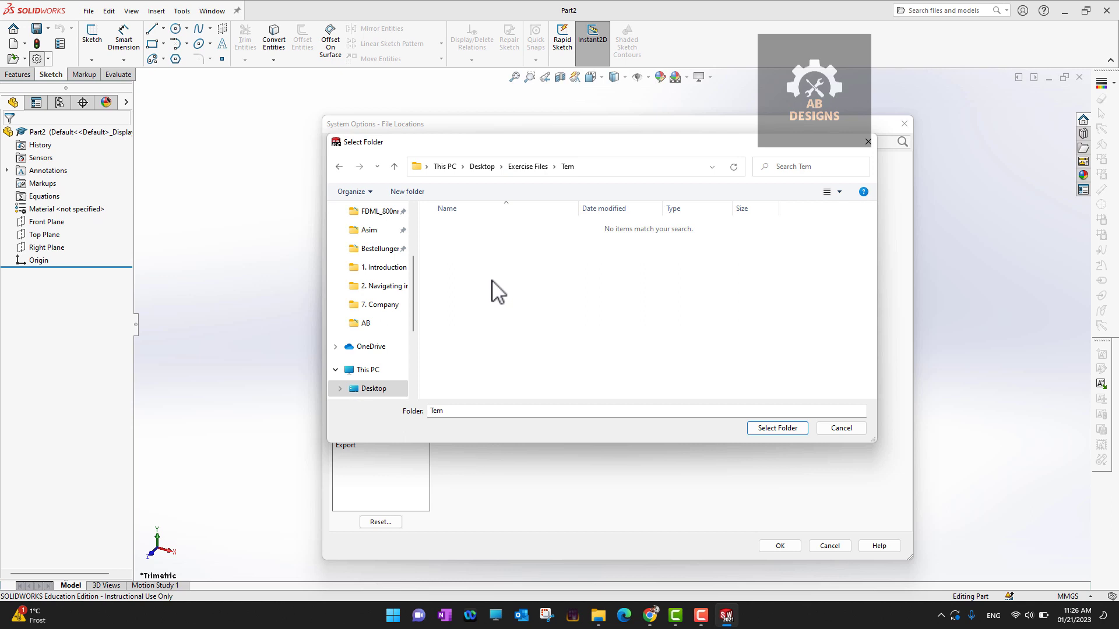
left_click(771, 429)
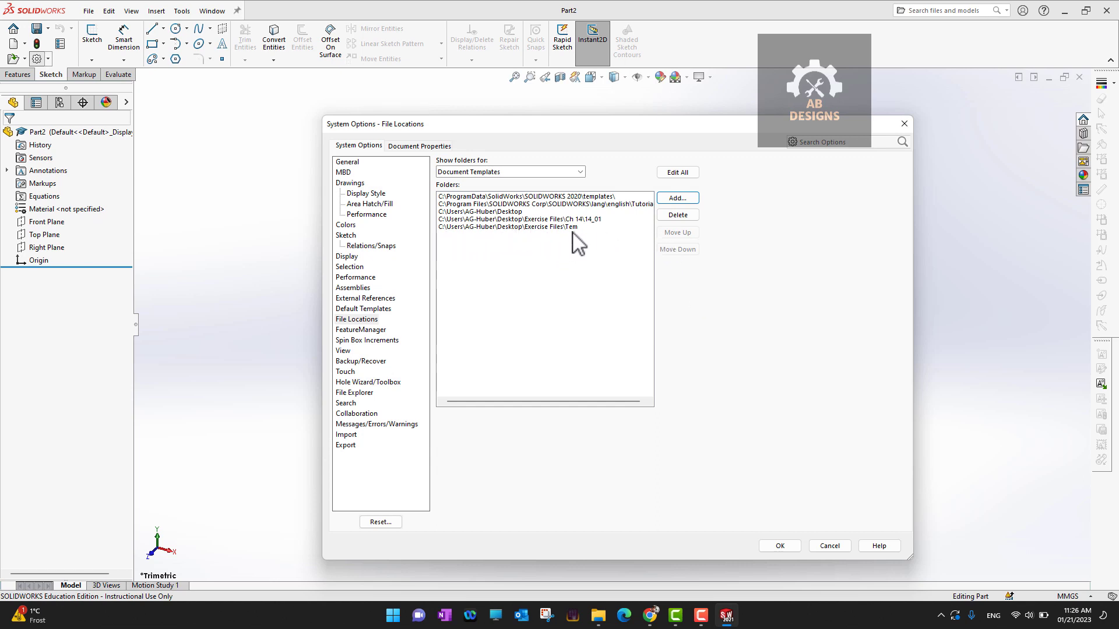
left_click(775, 546)
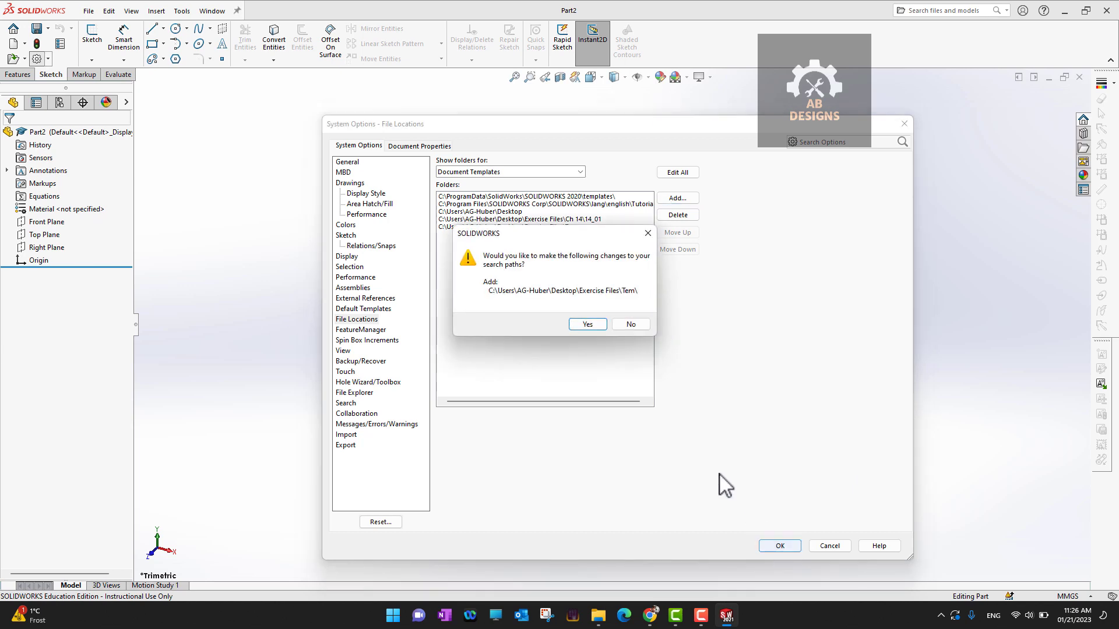
left_click(585, 325)
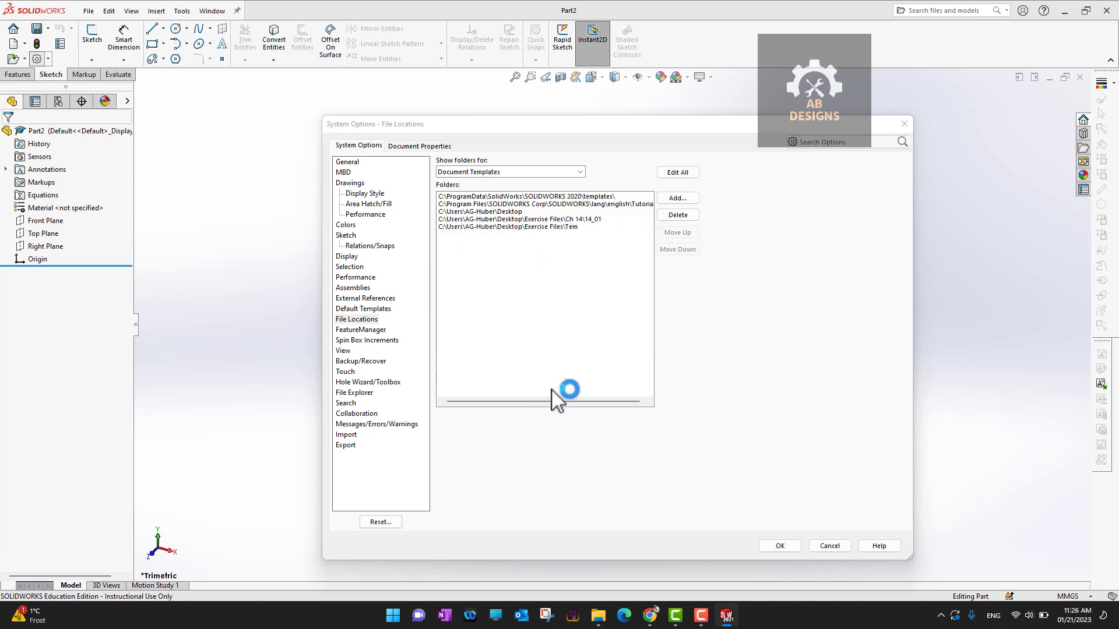
key("Return")
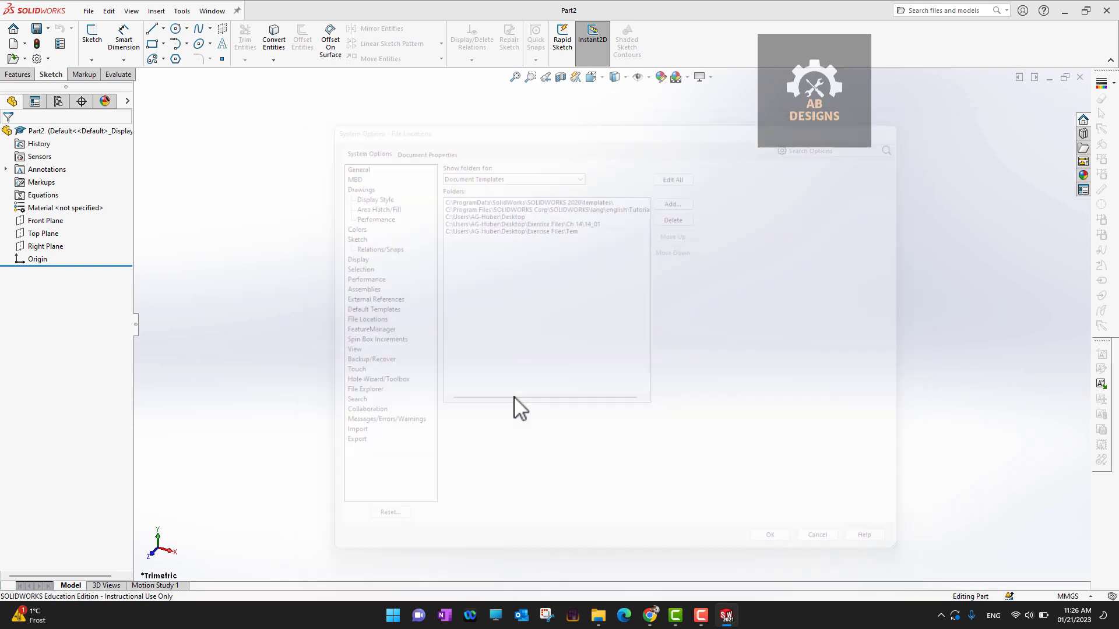
- Close Part2 and start a new document from the File menu
left_click(1080, 78)
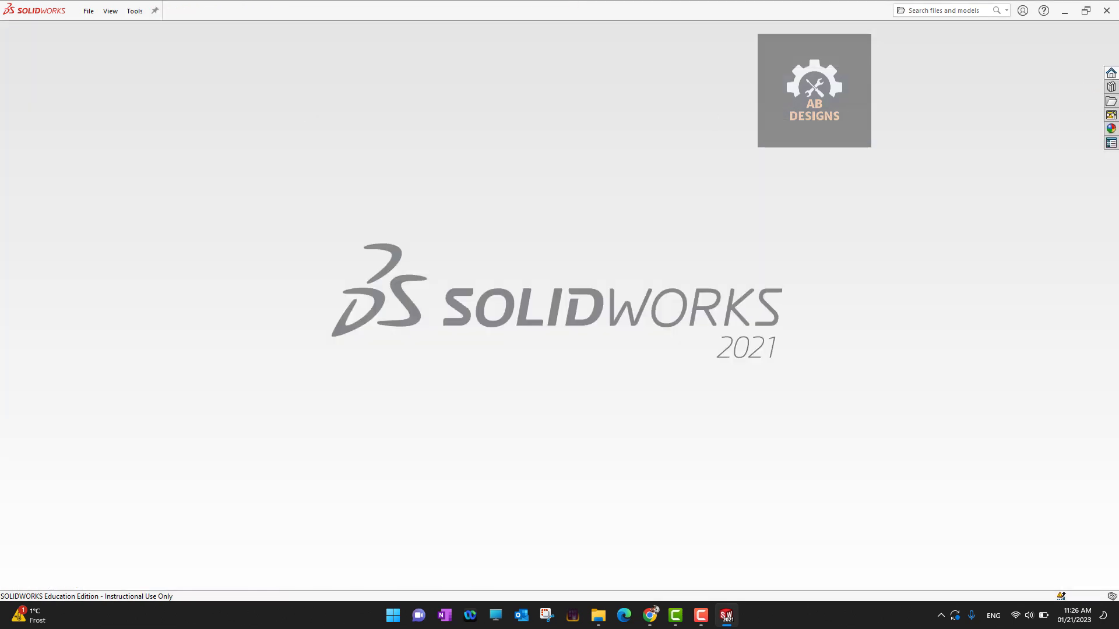
left_click(92, 9)
left_click(100, 27)
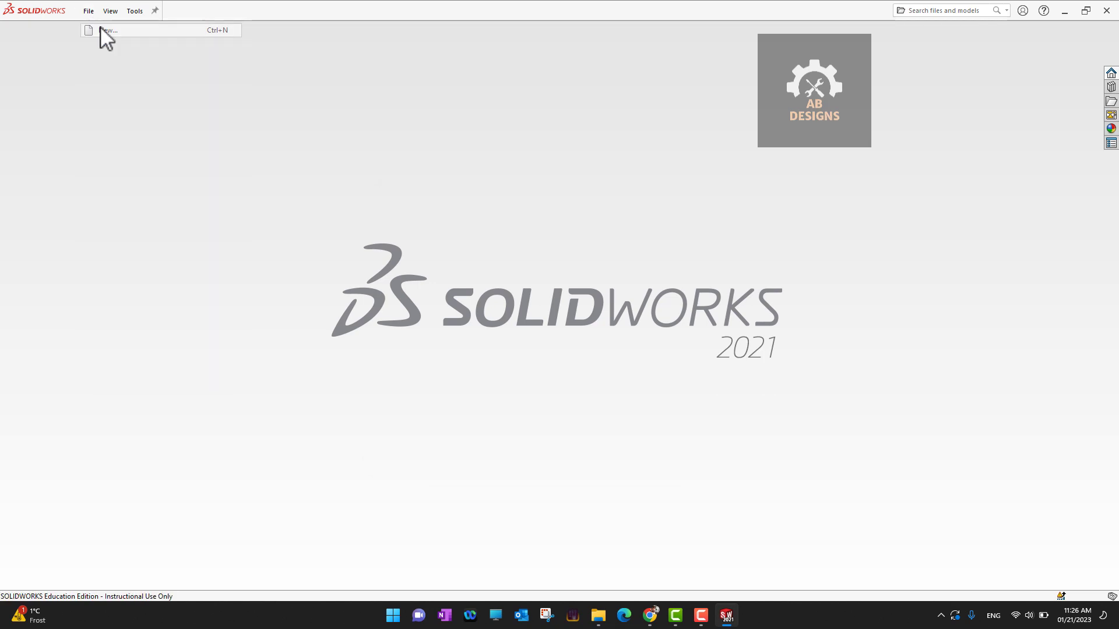